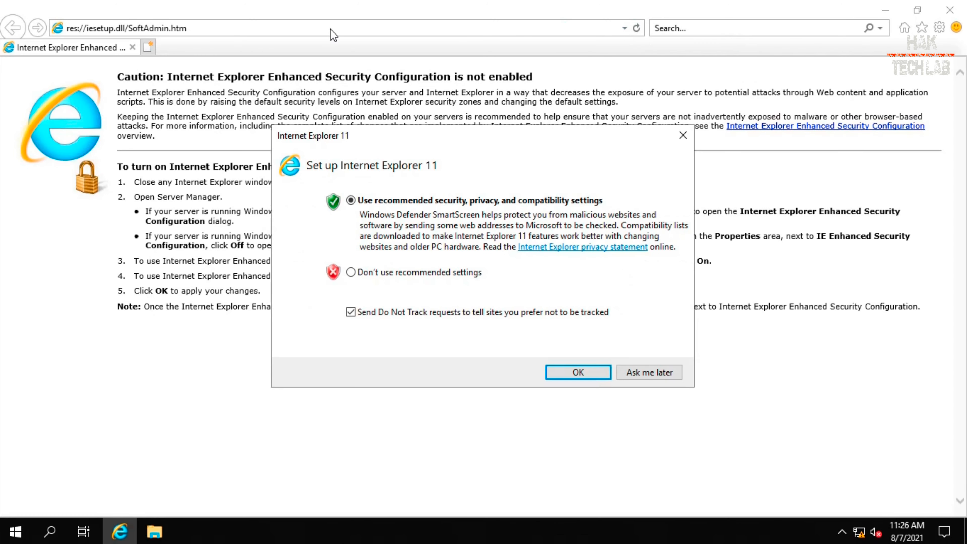
# Dismiss the Internet Explorer 11 first-run prompt and select the current URL in the address bar.
pyautogui.click(643, 370)
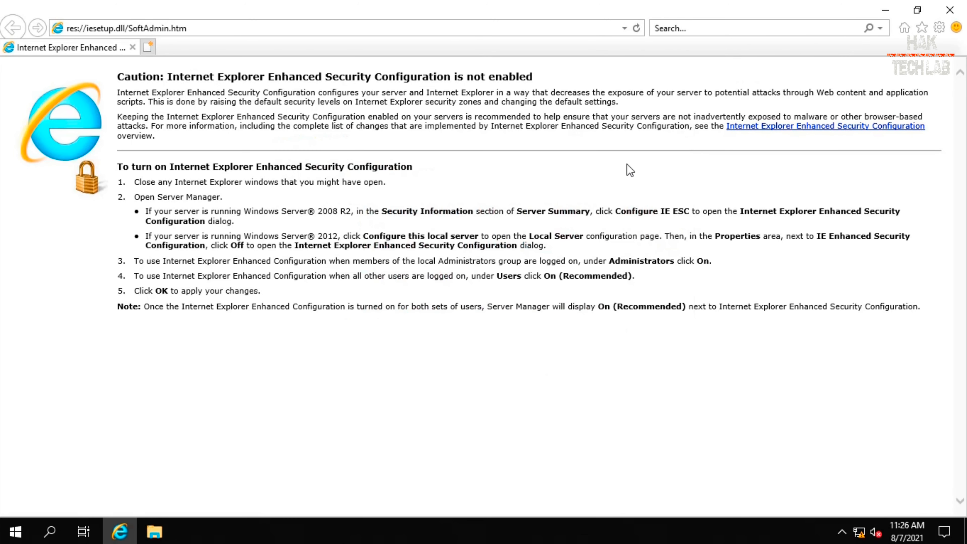
pyautogui.click(627, 29)
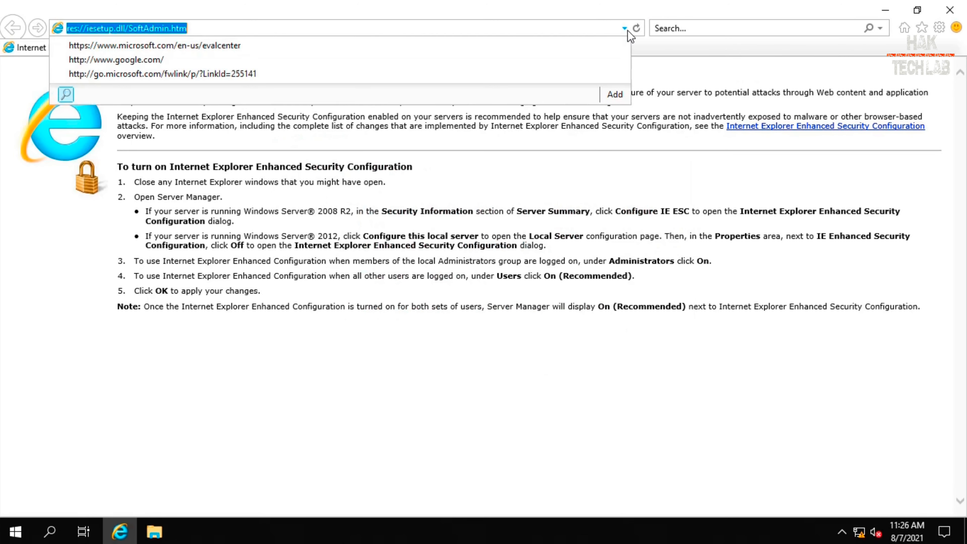
# Go to the Evaluation Center and open the Windows 10 Enterprise evaluation page from the Windows products.
pyautogui.click(333, 46)
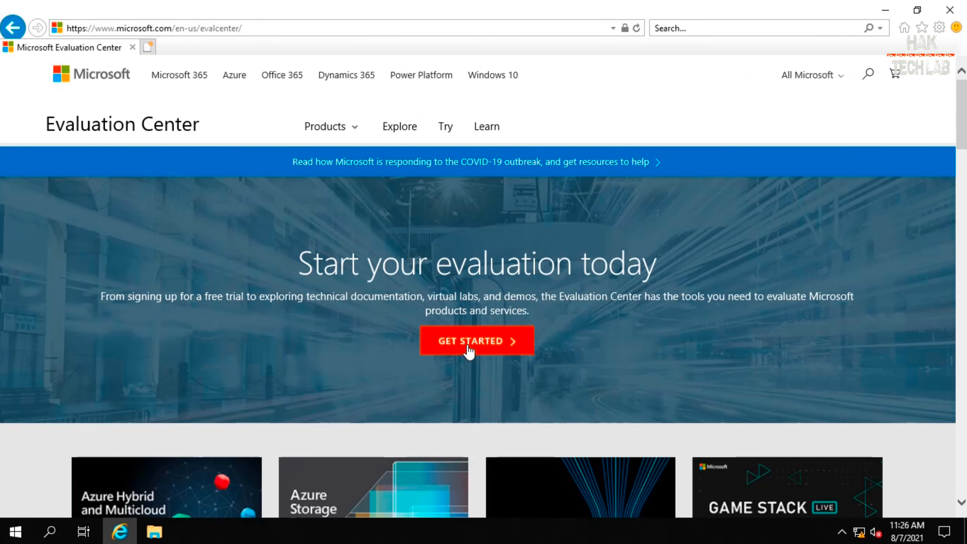
pyautogui.click(469, 348)
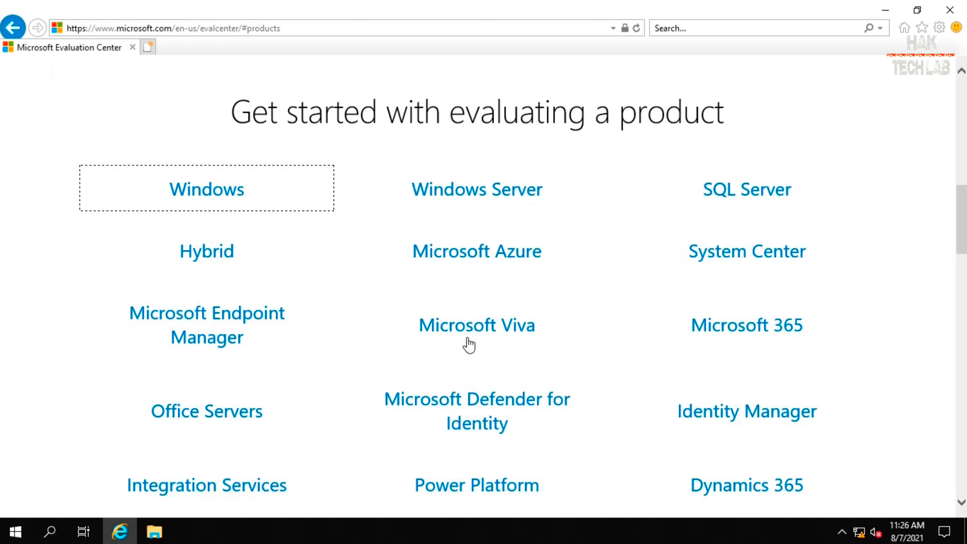
pyautogui.click(221, 190)
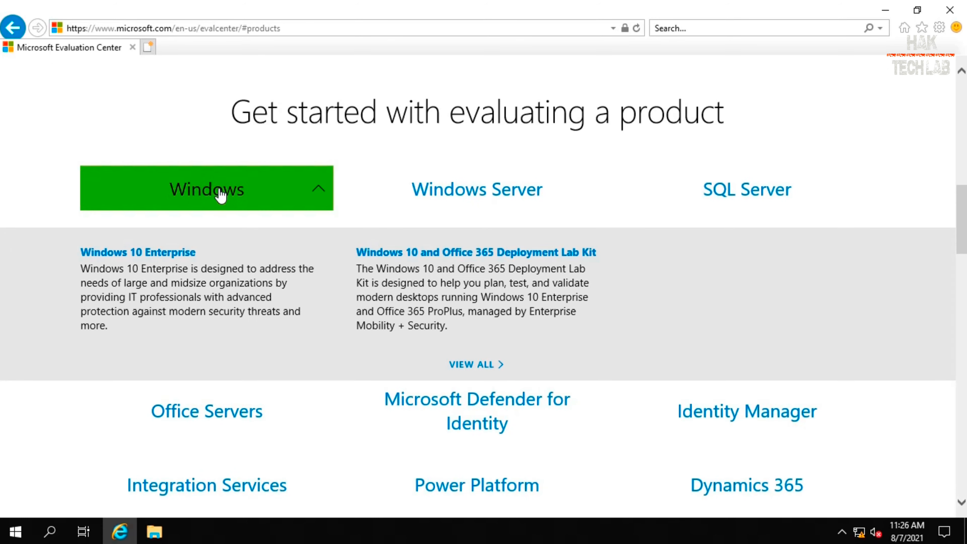
pyautogui.click(256, 193)
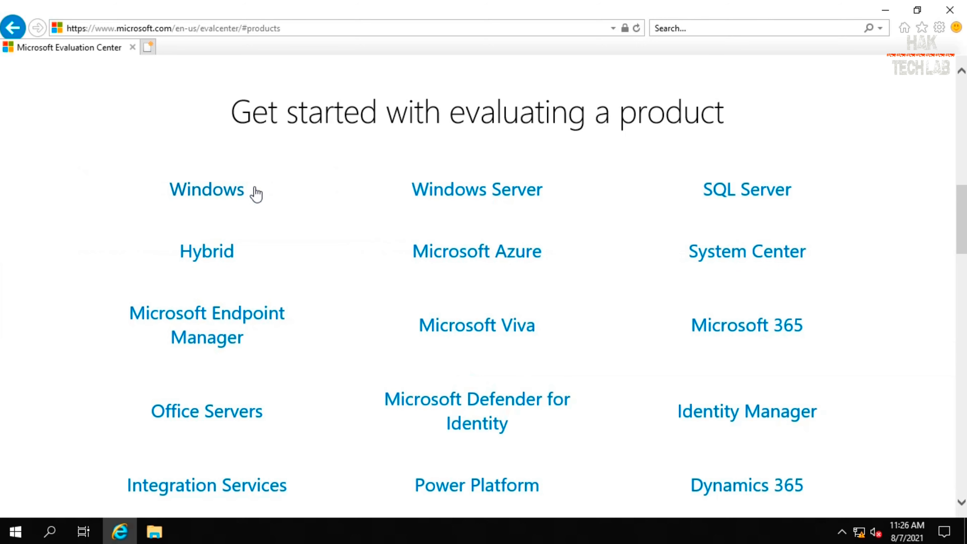
pyautogui.click(238, 197)
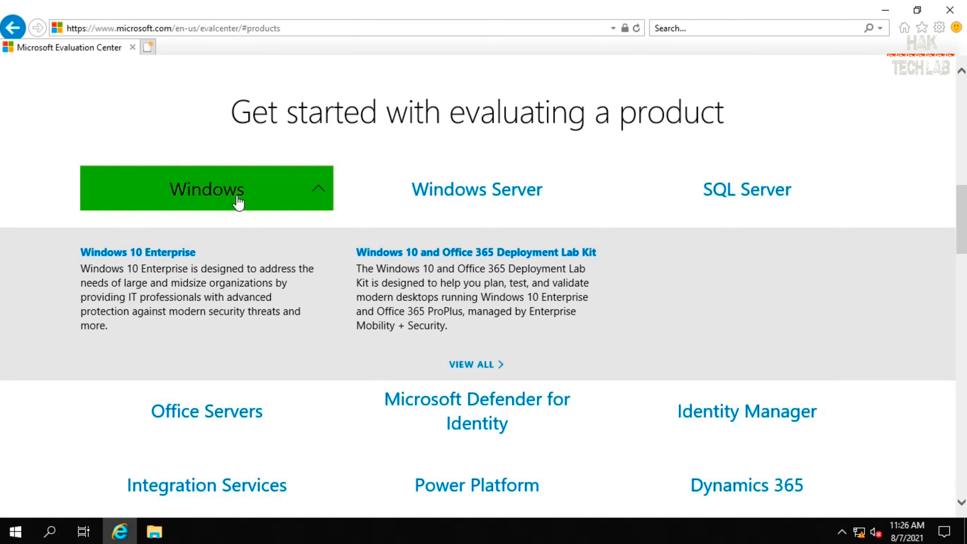
pyautogui.click(174, 253)
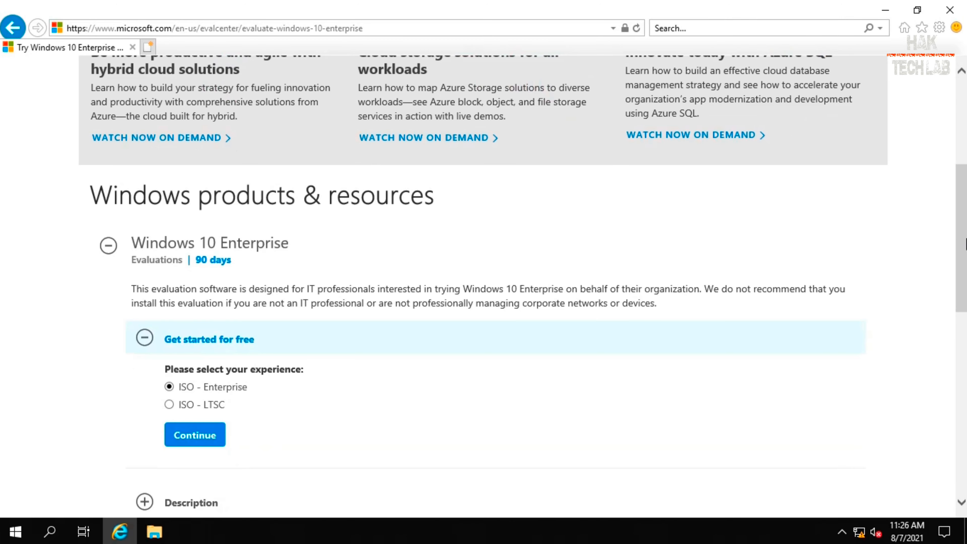
# Choose the ISO - Enterprise download and continue to its registration form.
pyautogui.moveTo(966, 240); pyautogui.dragTo(966, 296)
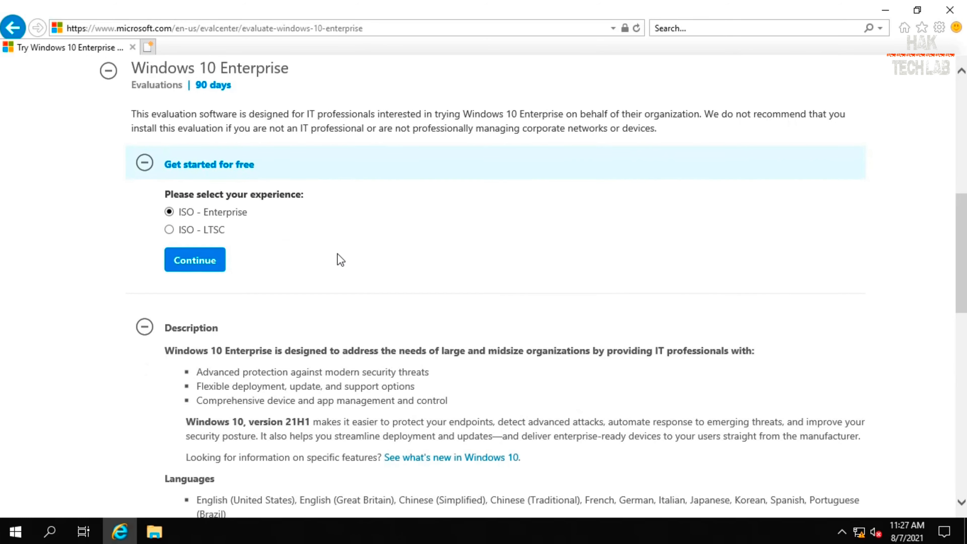
pyautogui.click(169, 214)
pyautogui.click(184, 263)
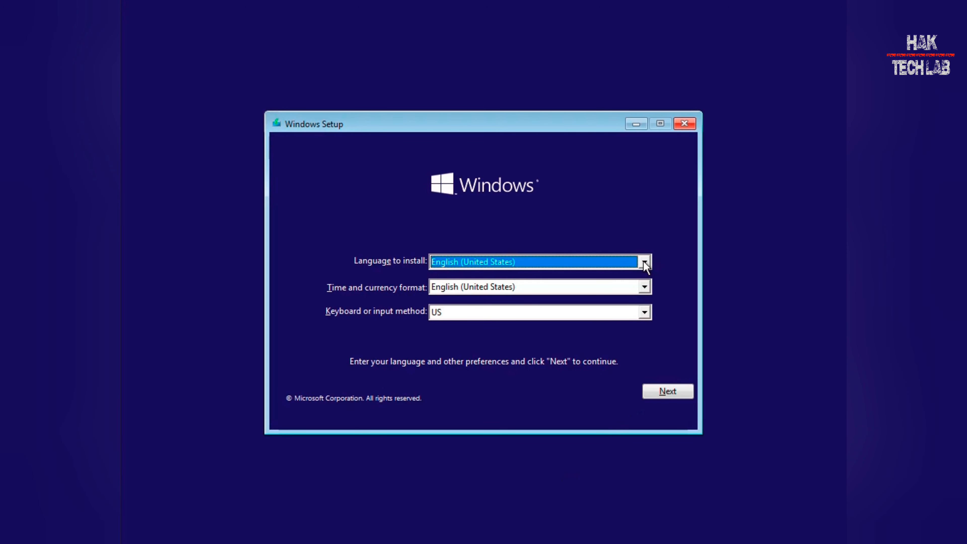
# Keep English (United States) language and format with the US keyboard, then begin installing Windows.
pyautogui.click(645, 264)
pyautogui.click(645, 264)
pyautogui.click(645, 288)
pyautogui.click(645, 289)
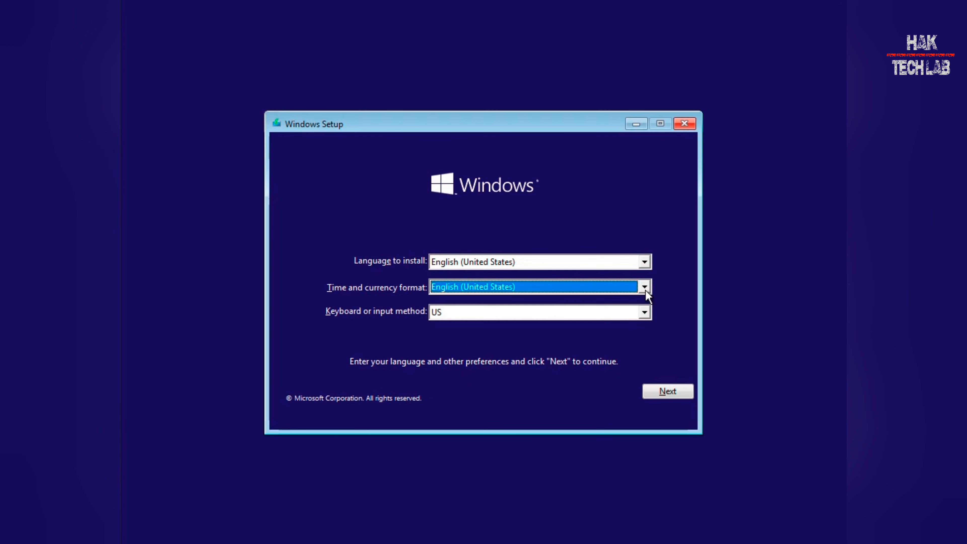
pyautogui.click(644, 312)
pyautogui.click(644, 312)
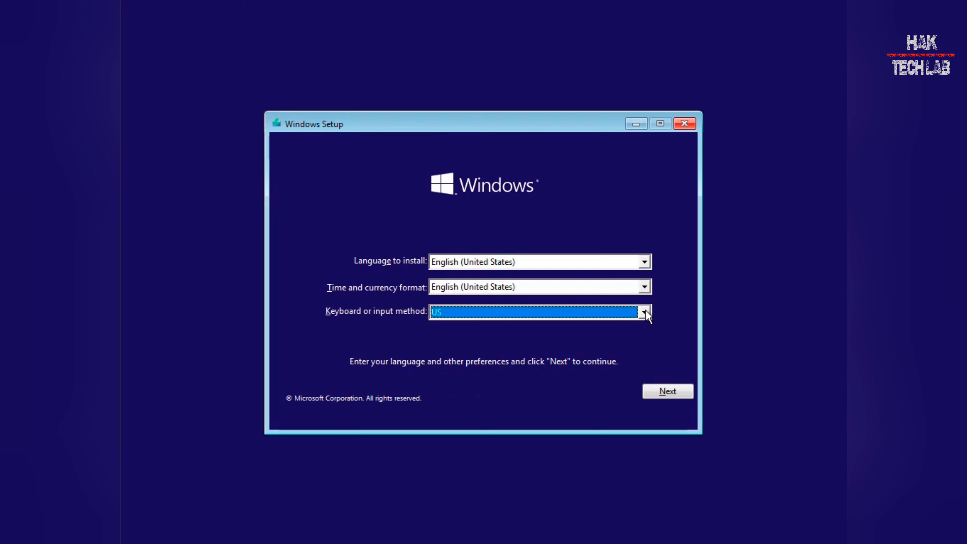
pyautogui.click(652, 393)
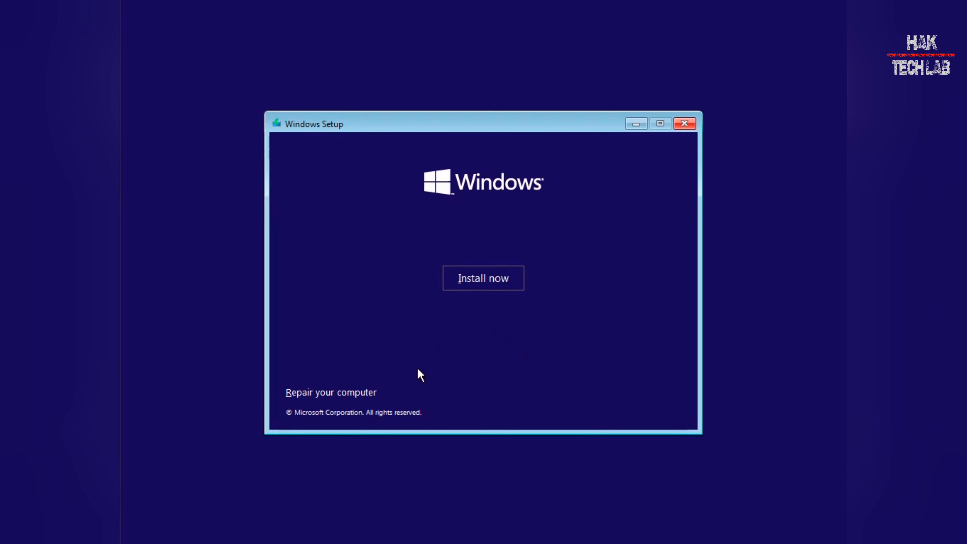
pyautogui.click(466, 286)
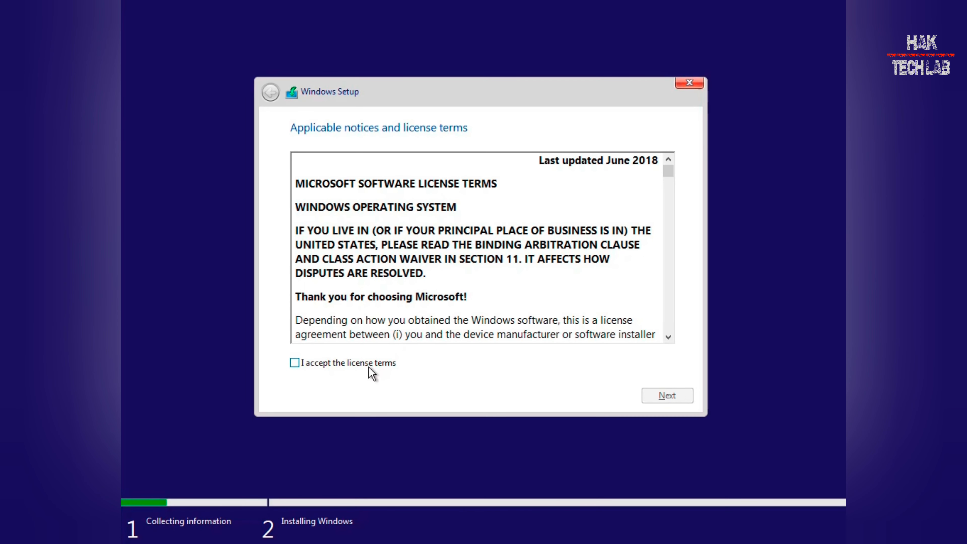
# Accept the Microsoft software license terms and continue to the installation type choice.
pyautogui.click(373, 364)
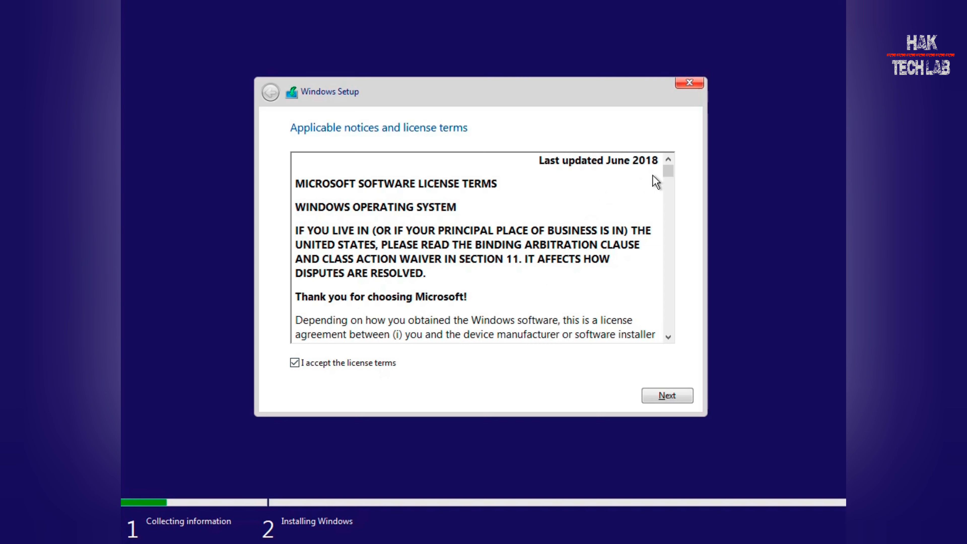
pyautogui.moveTo(669, 177); pyautogui.dragTo(654, 348)
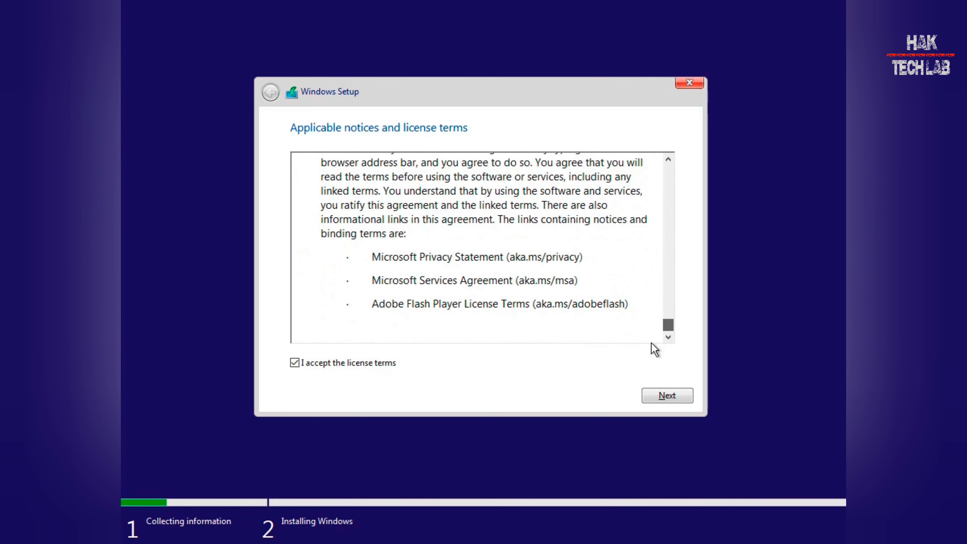
pyautogui.click(671, 395)
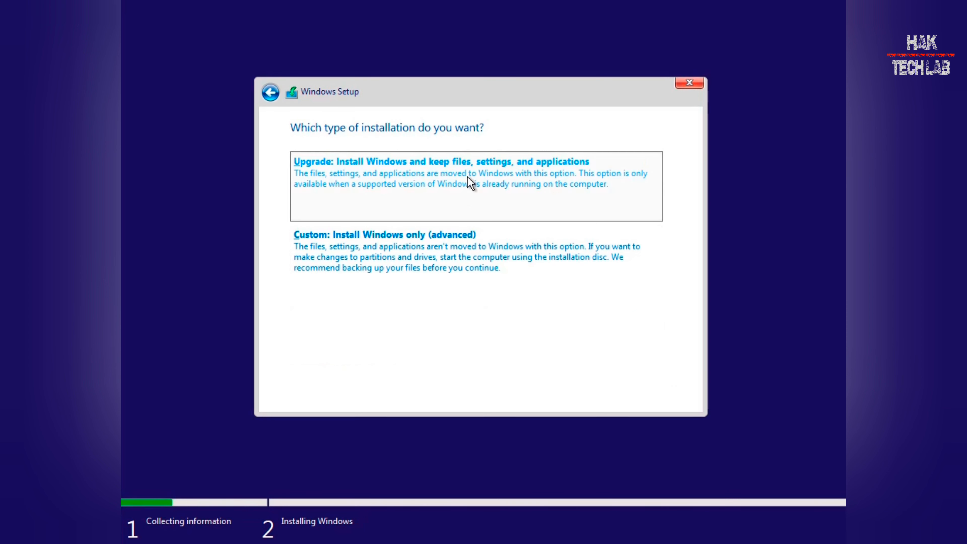
# Choose a Custom install, create a 61440 MB partition with System Reserved, and install onto Partition 2.
pyautogui.click(463, 256)
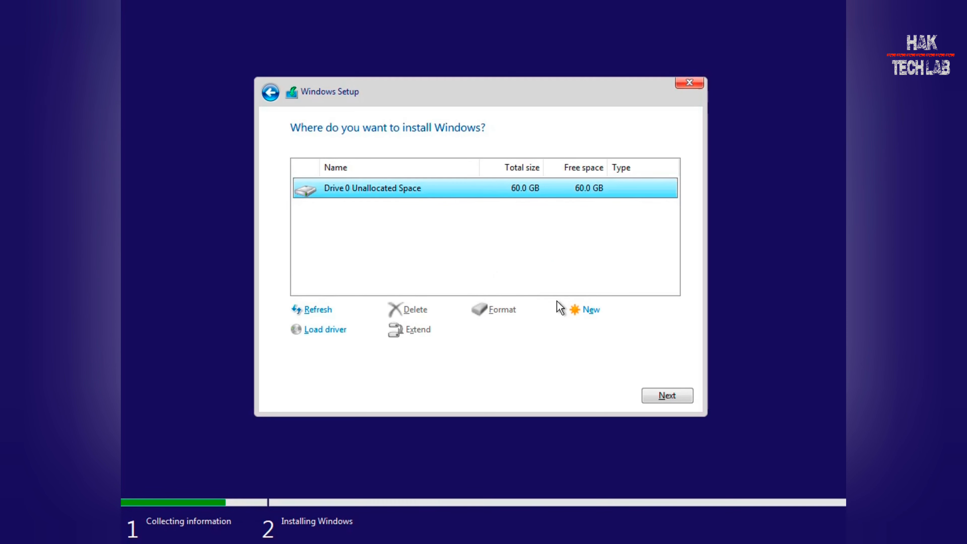
pyautogui.click(588, 312)
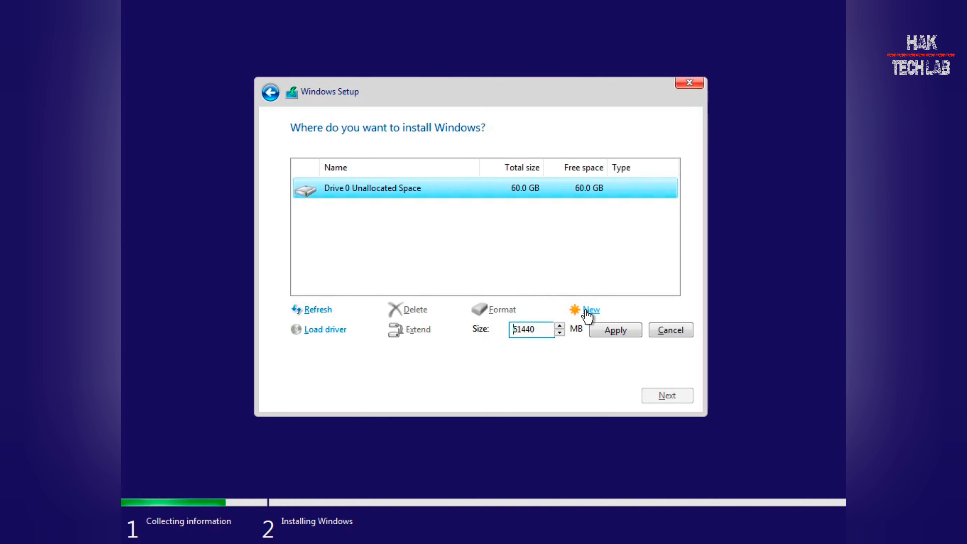
pyautogui.click(601, 332)
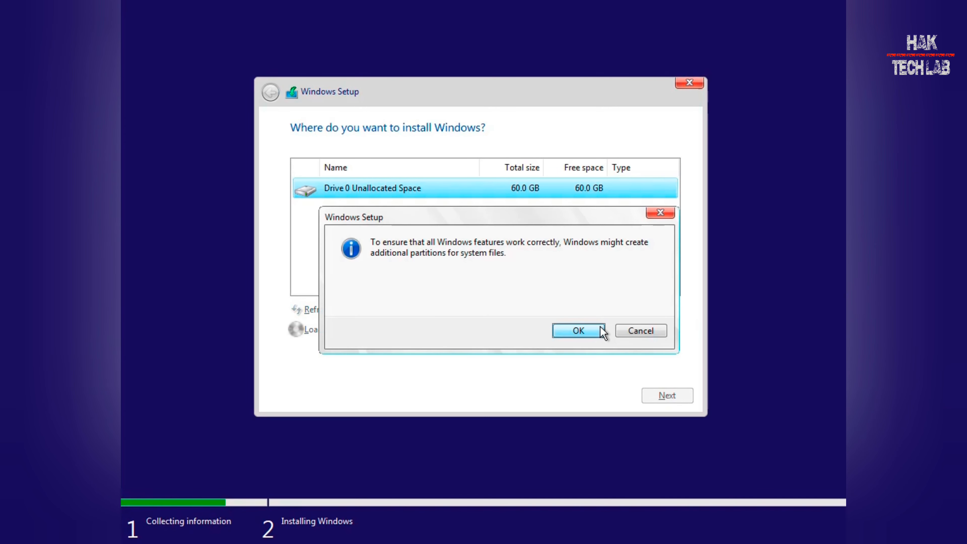
pyautogui.click(577, 331)
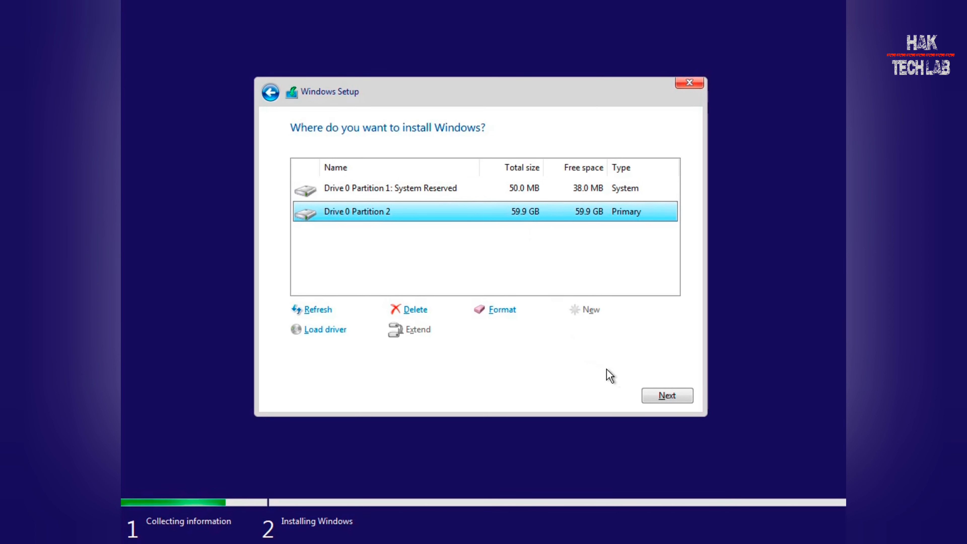
pyautogui.click(663, 396)
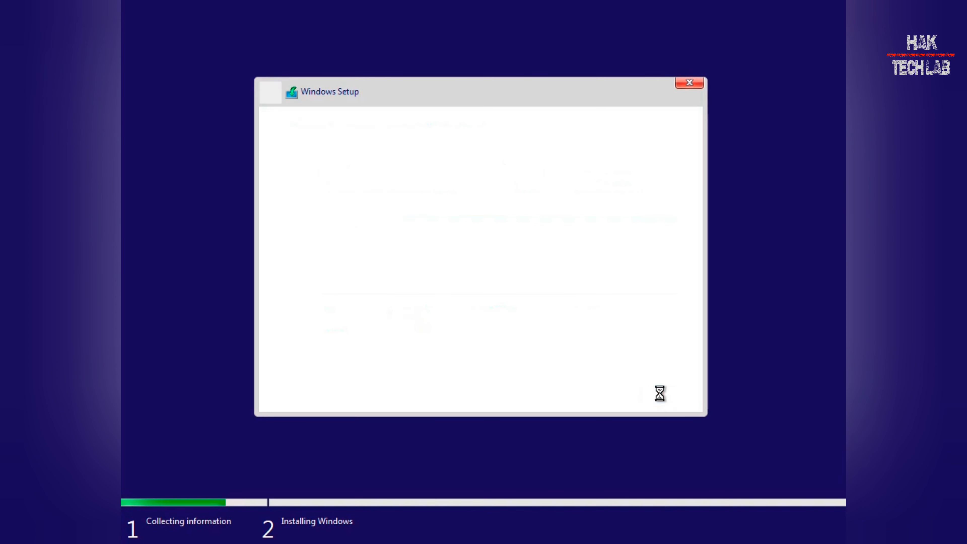
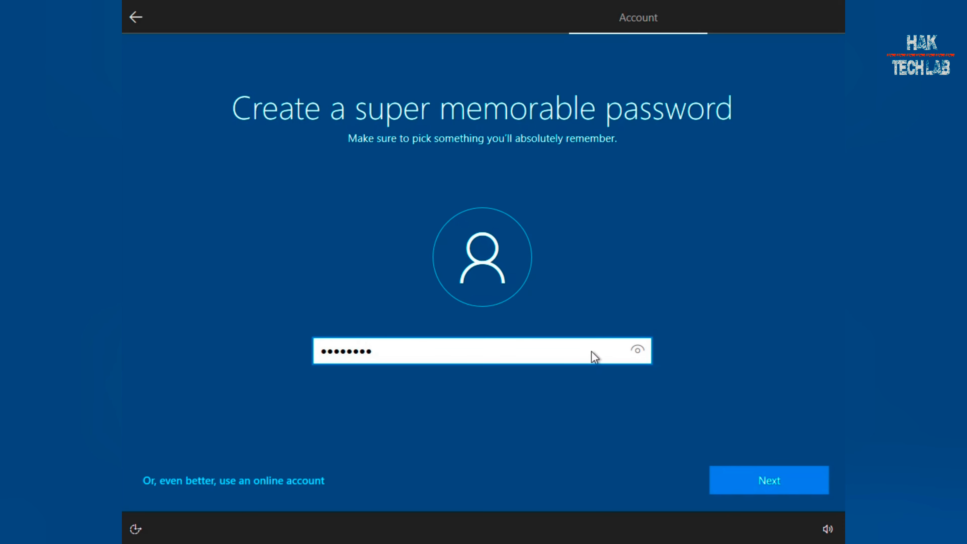
# Submit the new local account password and confirm it.
pyautogui.press('Return')
pyautogui.write('1')
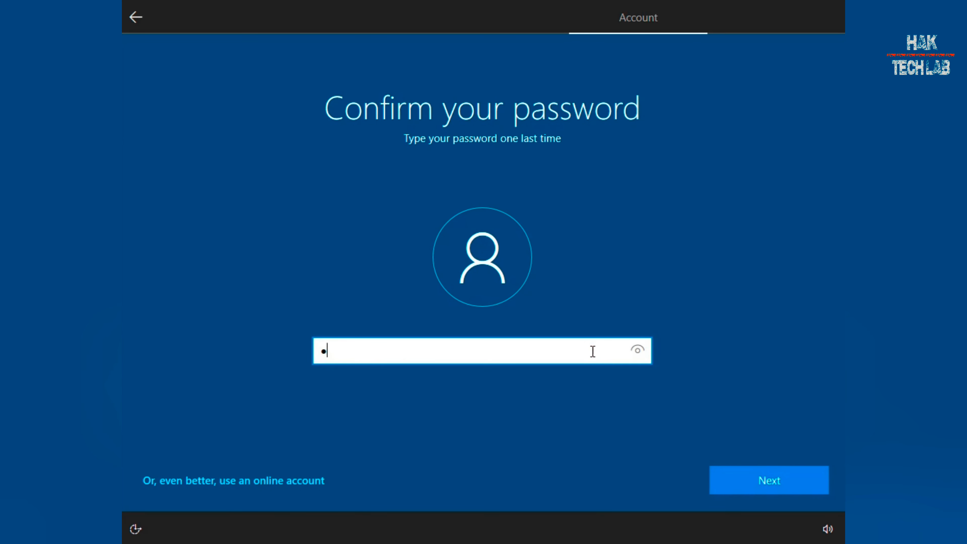
pyautogui.press('Return')
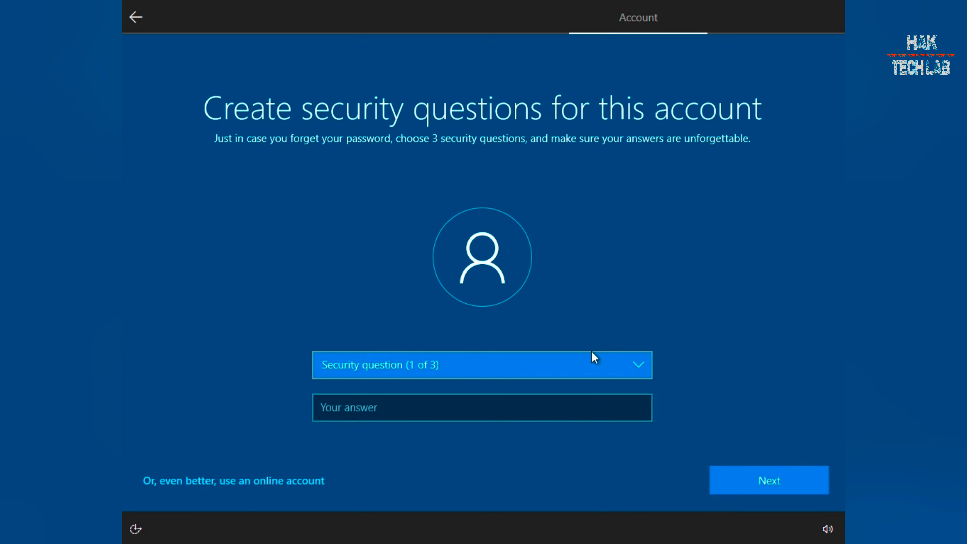
# Choose the first pet's name security question and enter its answer.
pyautogui.click(488, 404)
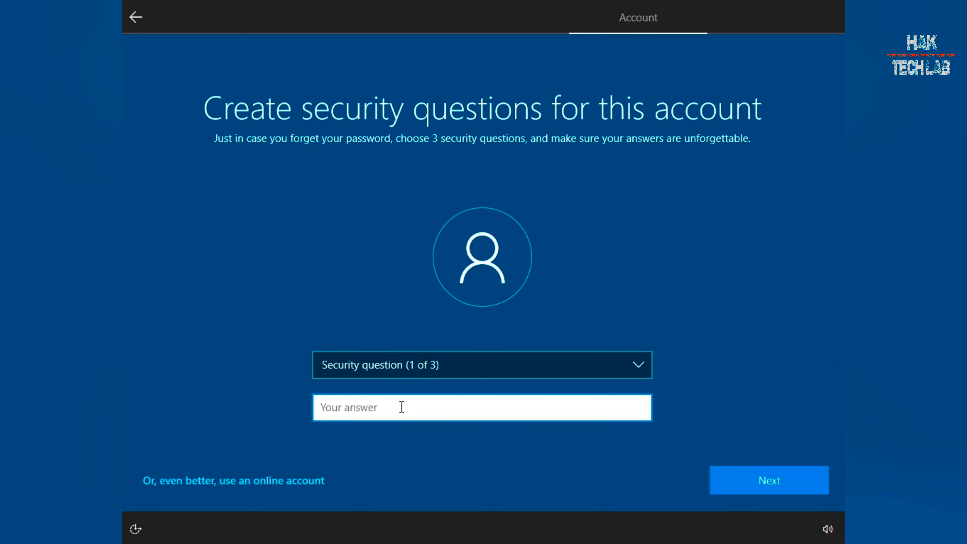
pyautogui.click(421, 360)
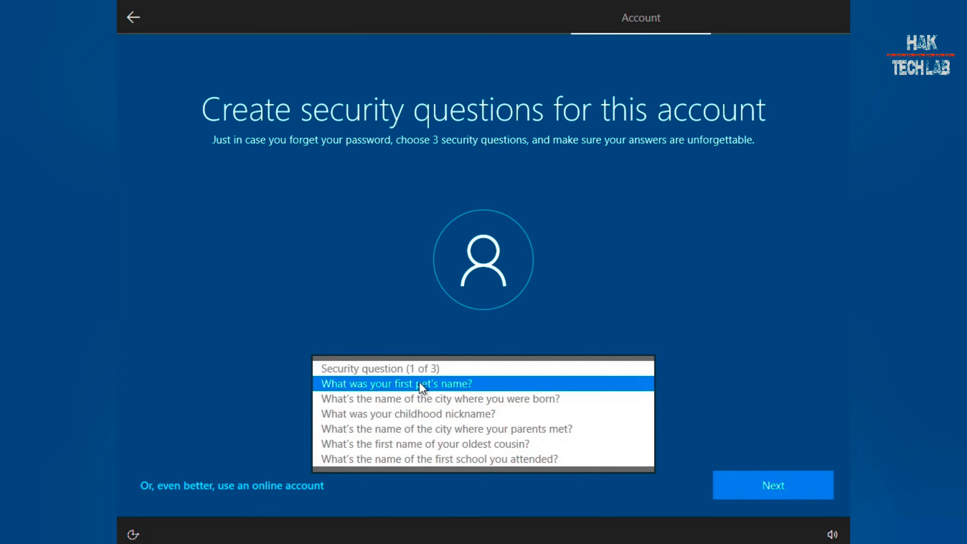
pyautogui.click(419, 382)
pyautogui.click(421, 371)
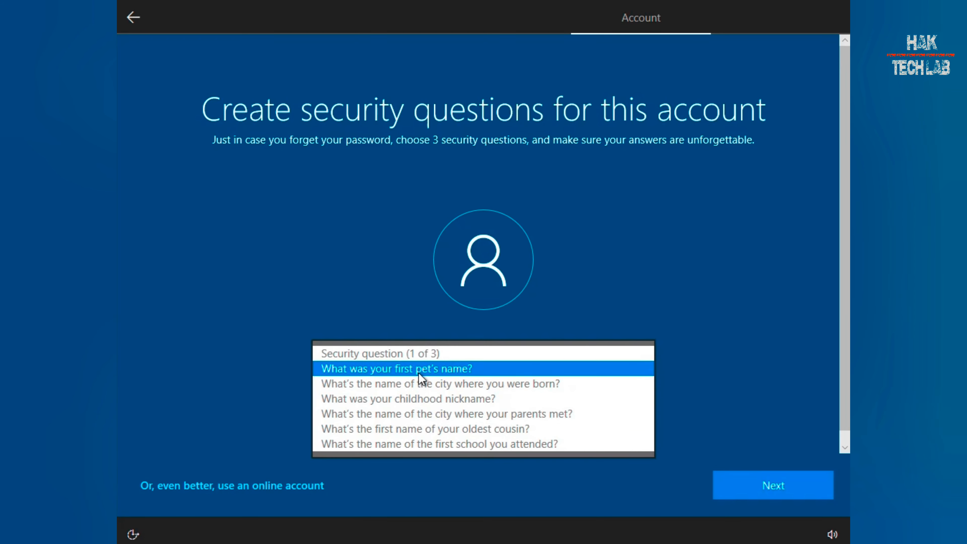
pyautogui.click(424, 371)
pyautogui.write('abc')
pyautogui.press('BackSpace')
pyautogui.write('cde')
# Answer the childhood nickname and oldest cousin security questions, then submit them.
pyautogui.click(746, 484)
pyautogui.click(495, 376)
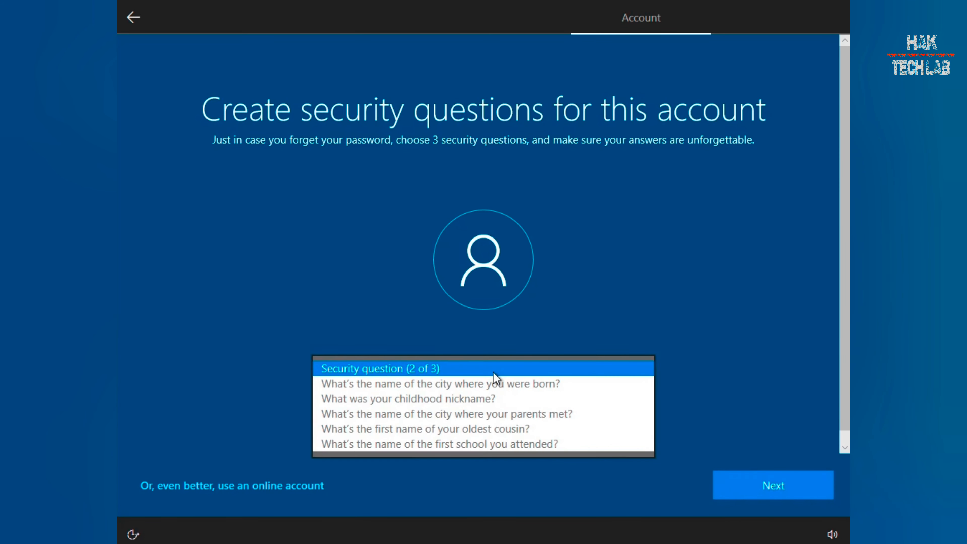
pyautogui.click(483, 398)
pyautogui.click(479, 414)
pyautogui.write('abcde')
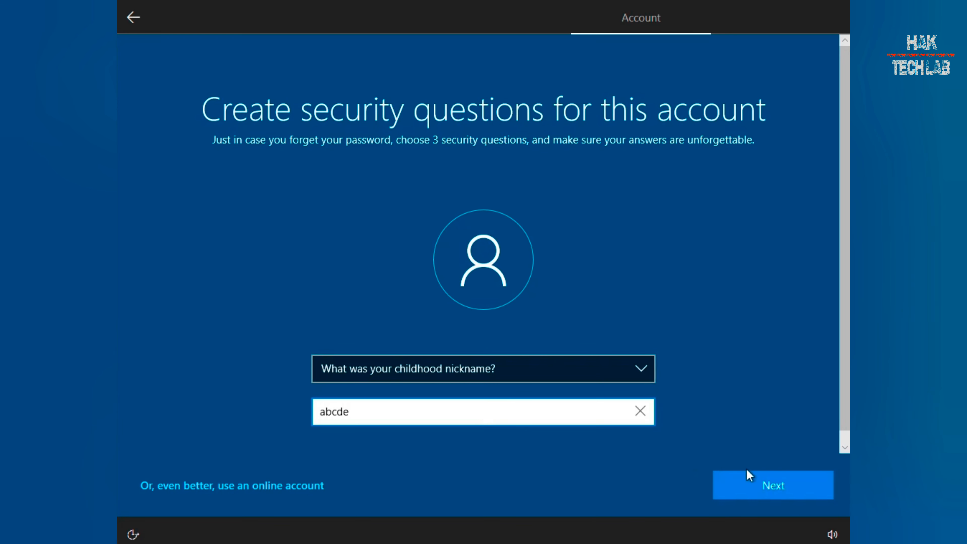
pyautogui.click(750, 476)
pyautogui.click(441, 378)
pyautogui.click(427, 415)
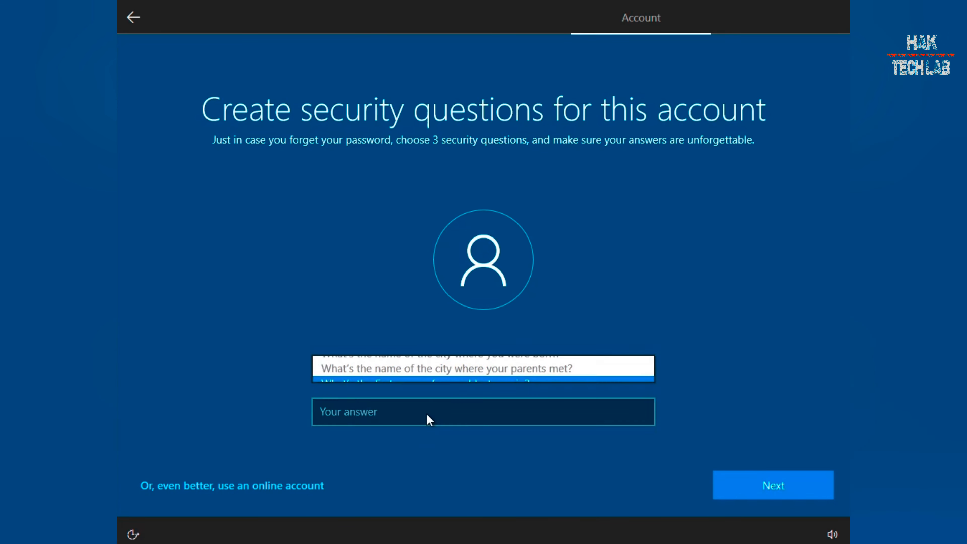
pyautogui.click(430, 413)
pyautogui.write('abcde')
pyautogui.press('Return')
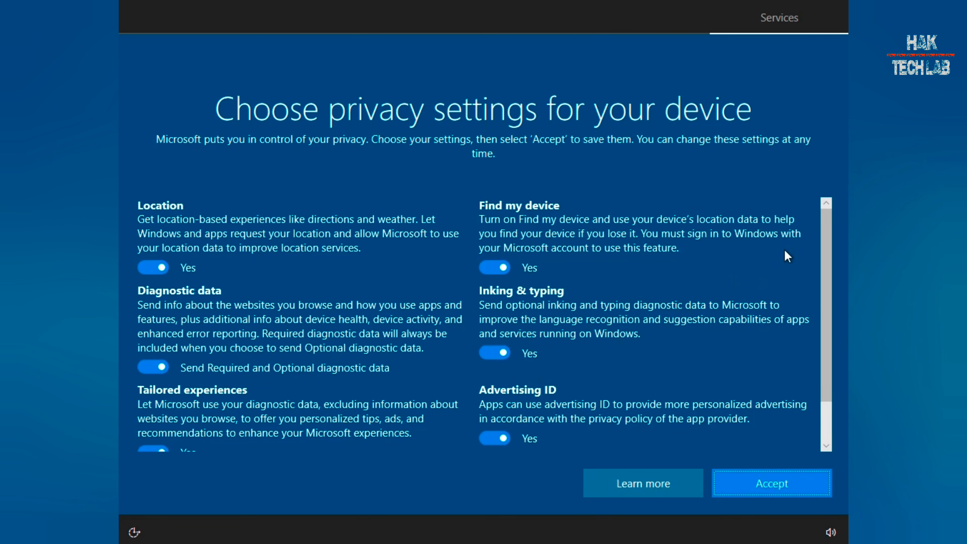
# Accept the default privacy settings, leaving Location through Advertising ID all set to Yes.
pyautogui.moveTo(822, 221)
pyautogui.mouseDown()
pyautogui.moveTo(824, 288)
pyautogui.moveTo(827, 220)
pyautogui.mouseUp()
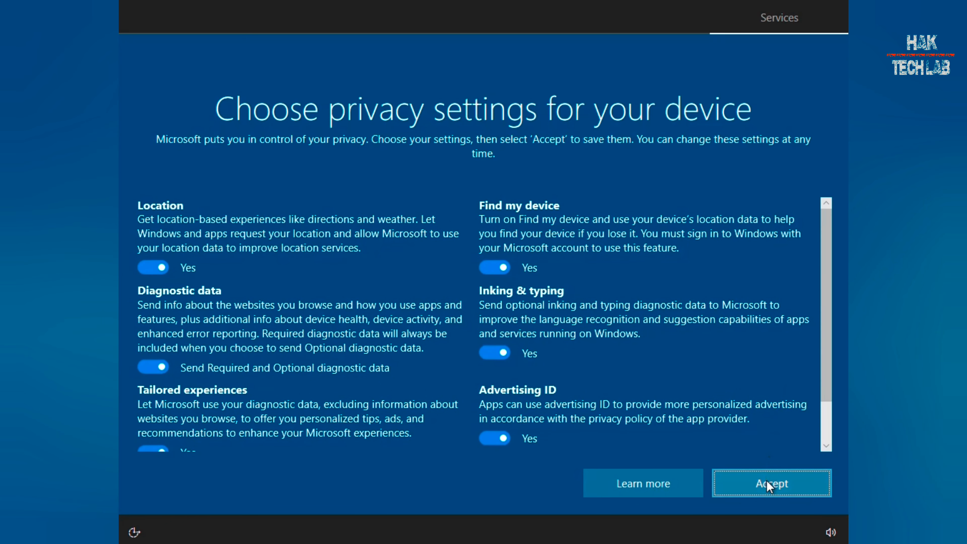
pyautogui.click(767, 481)
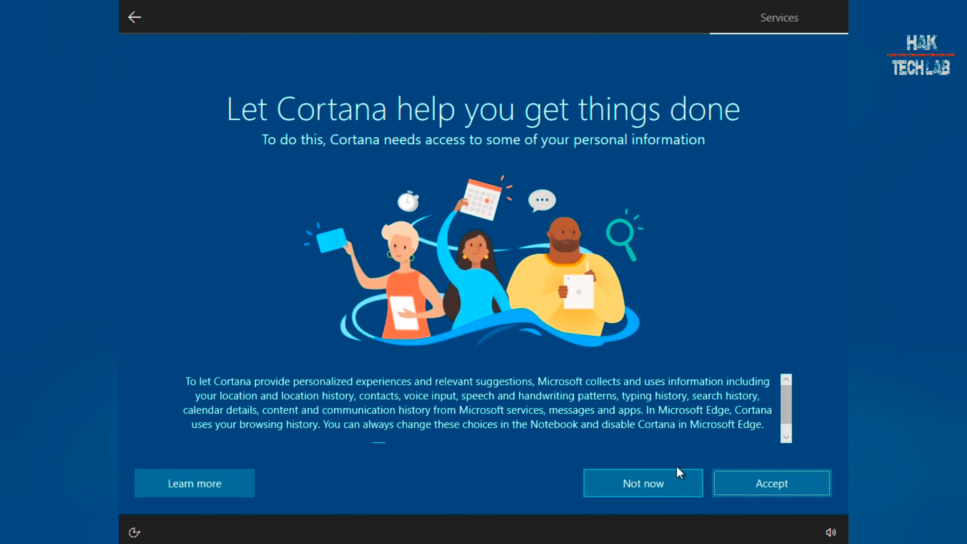
# Decline Cortana with Not now and let setup finish to the Windows 10 desktop.
pyautogui.click(661, 477)
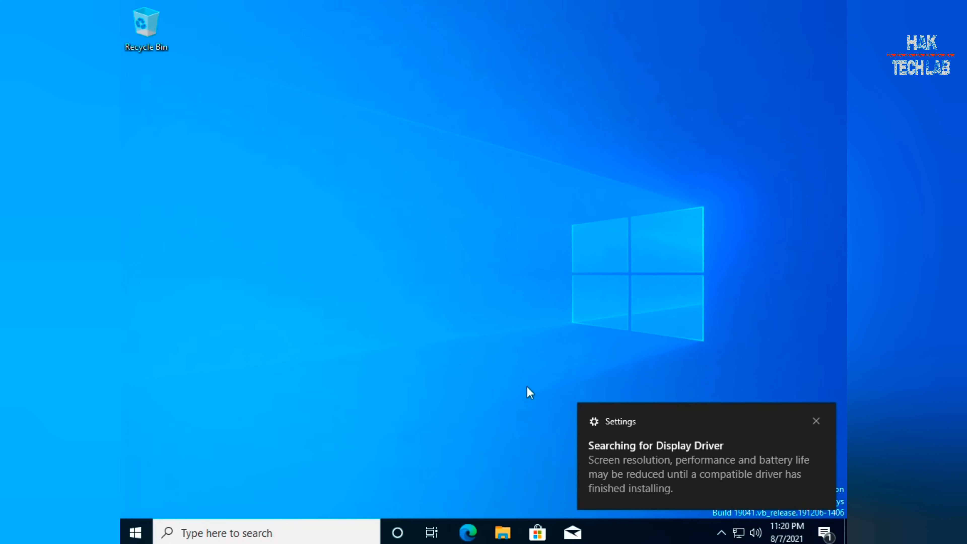
# Dismiss the display driver notification, refresh the desktop twice, and open File Explorer at Quick access.
pyautogui.click(816, 421)
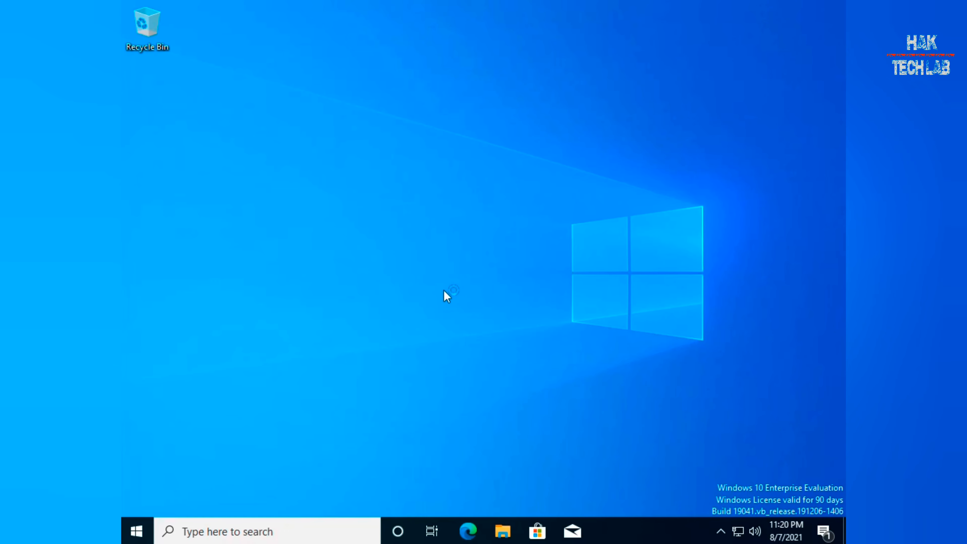
pyautogui.rightClick(427, 221)
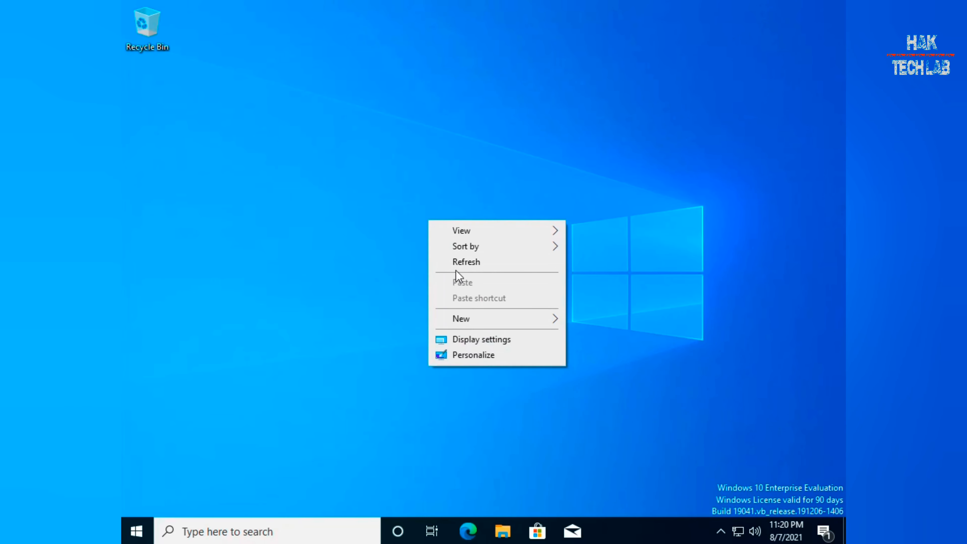
pyautogui.click(458, 262)
pyautogui.rightClick(450, 260)
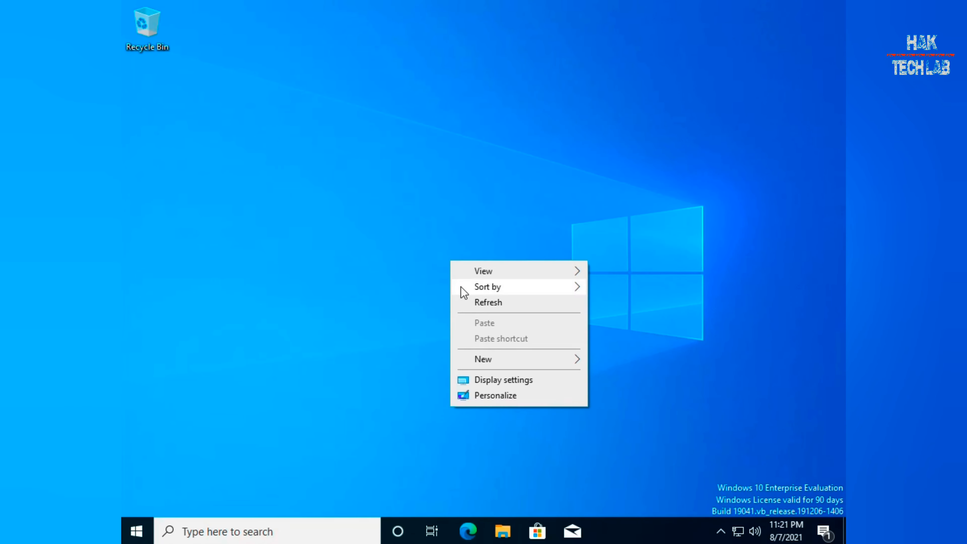
pyautogui.click(461, 303)
pyautogui.click(504, 531)
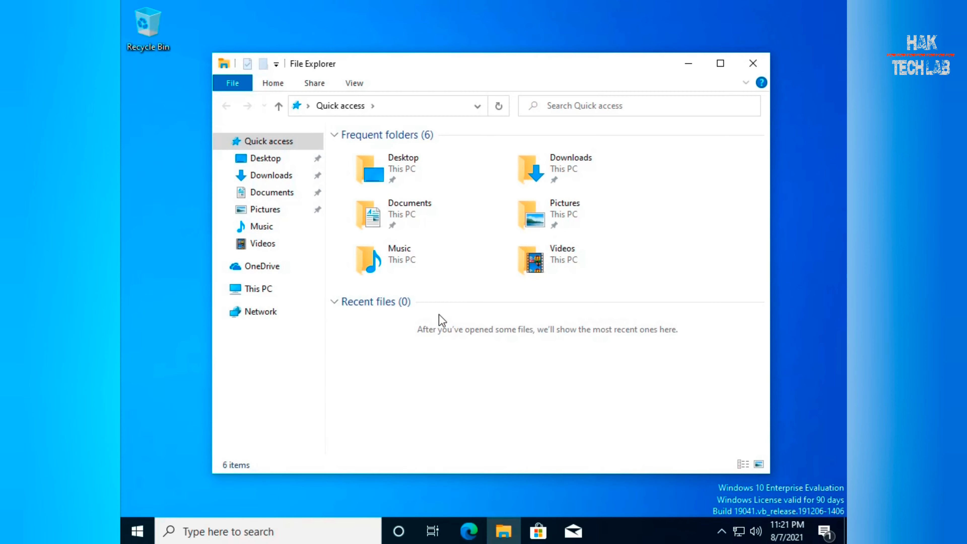
# Launch Computer Management through Manage on This PC in File Explorer.
pyautogui.rightClick(268, 285)
pyautogui.rightClick(266, 289)
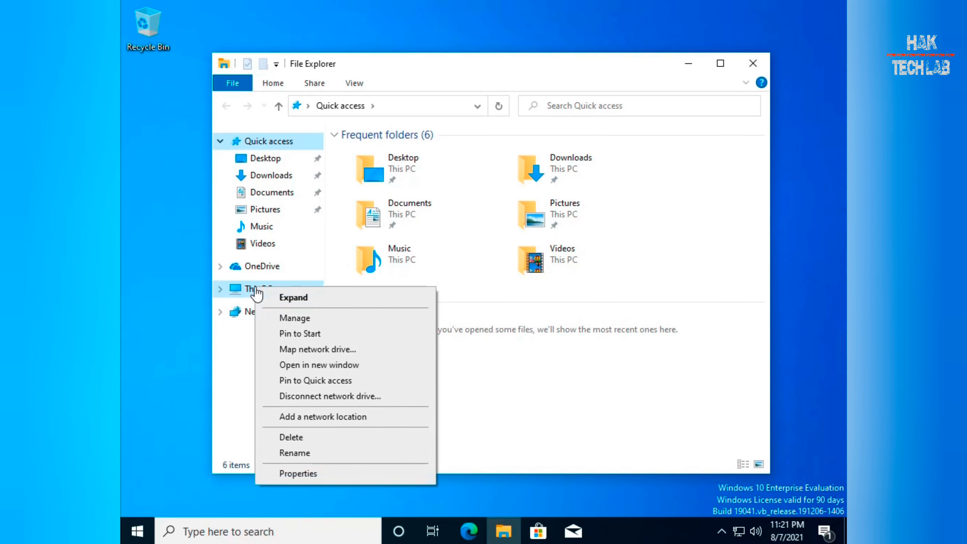
pyautogui.click(315, 322)
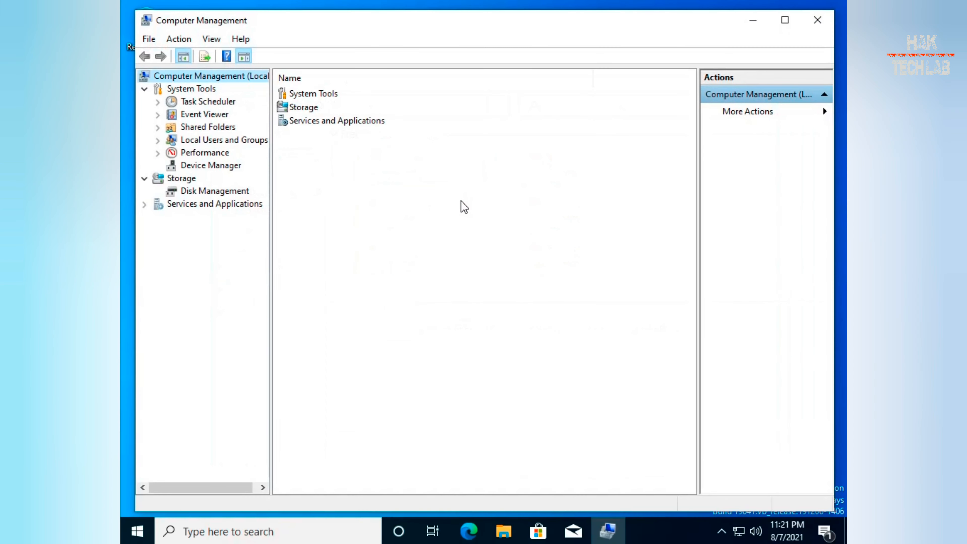
# Enable the Administrator account under Local Users and Groups > Users by clearing Account is disabled.
pyautogui.doubleClick(223, 139)
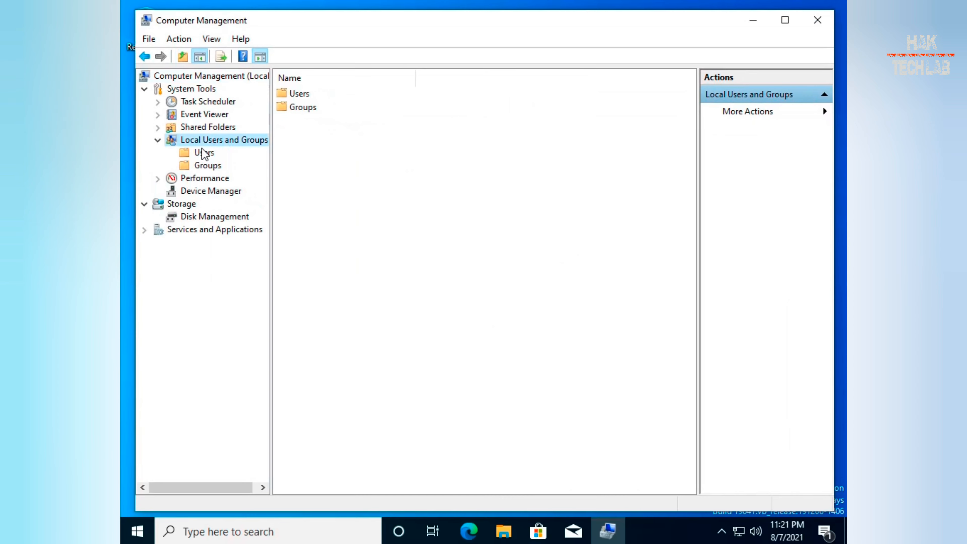
pyautogui.click(204, 152)
pyautogui.click(321, 95)
pyautogui.rightClick(321, 95)
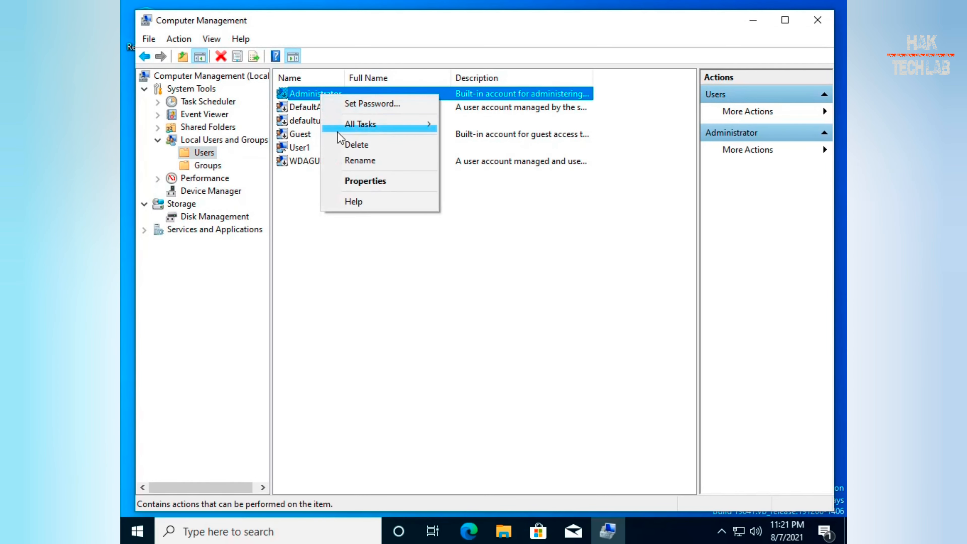
pyautogui.click(357, 182)
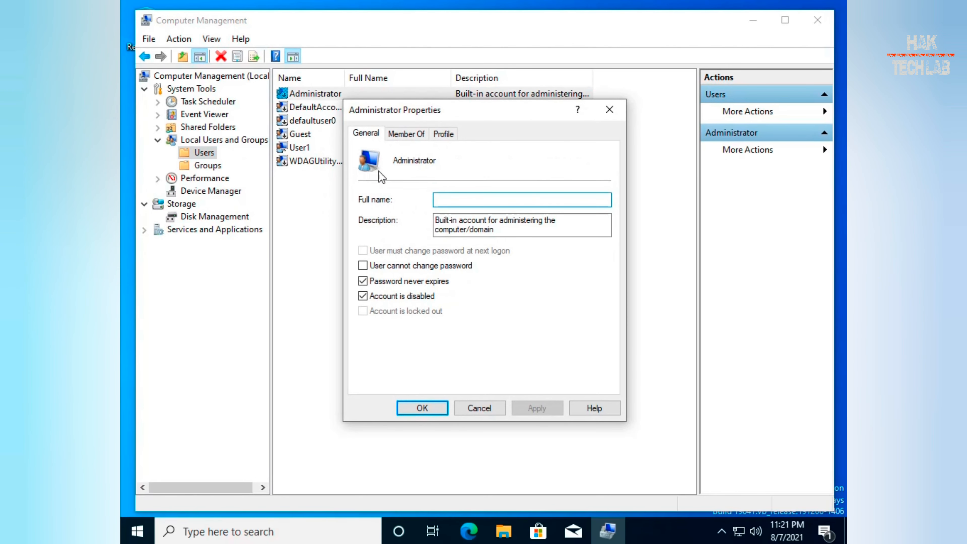
pyautogui.click(417, 299)
pyautogui.click(421, 410)
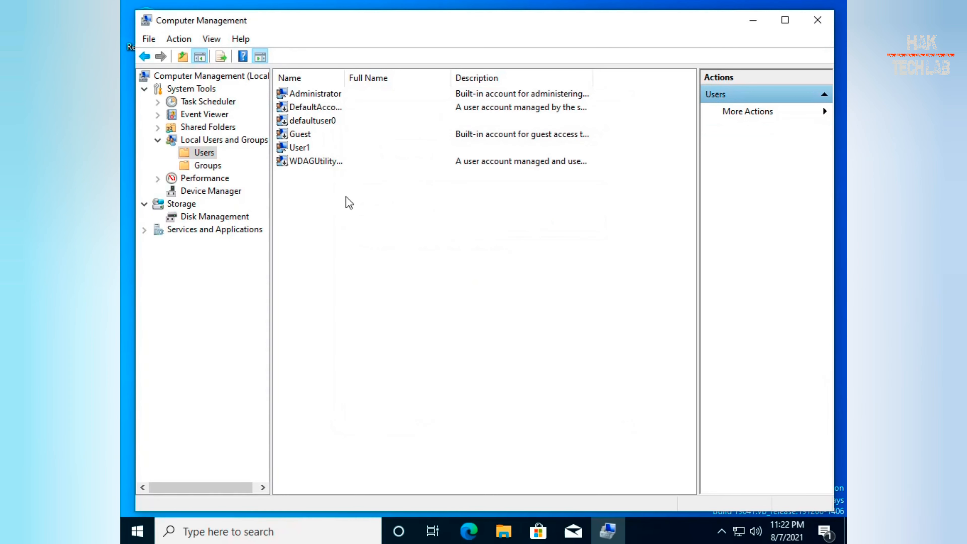
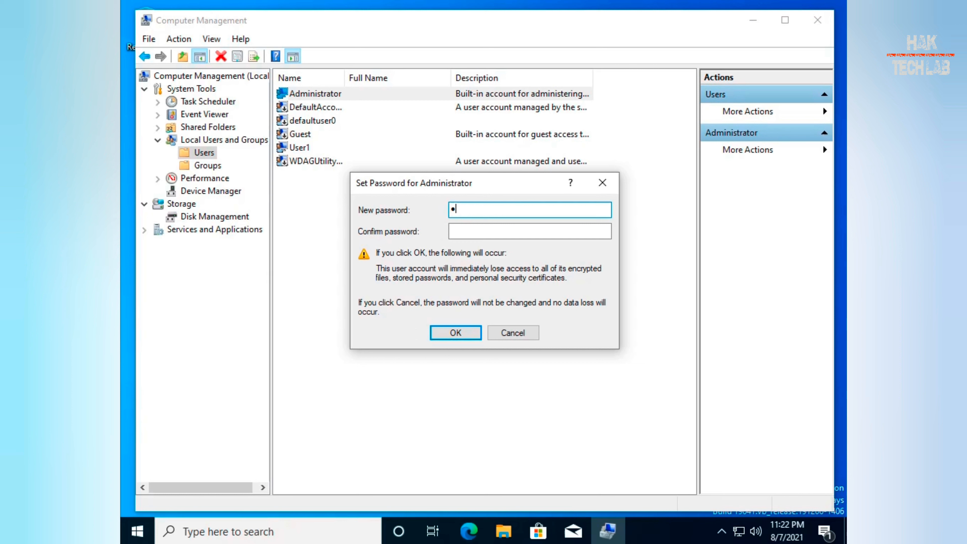
# Enter and confirm the new Administrator password, then acknowledge the password-set confirmation.
pyautogui.write('•••••••')
pyautogui.press('Tab')
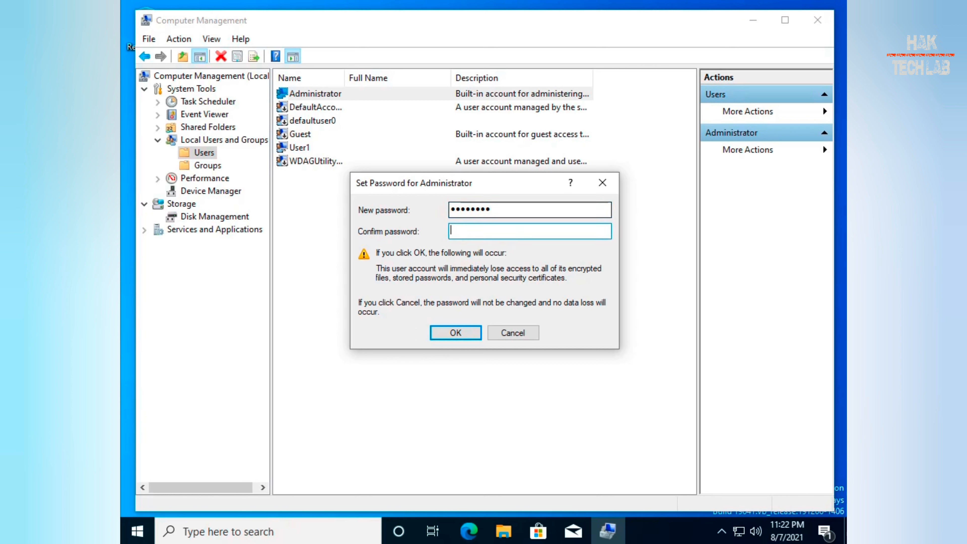
pyautogui.write('P')
pyautogui.write('•••••••')
pyautogui.press('Return')
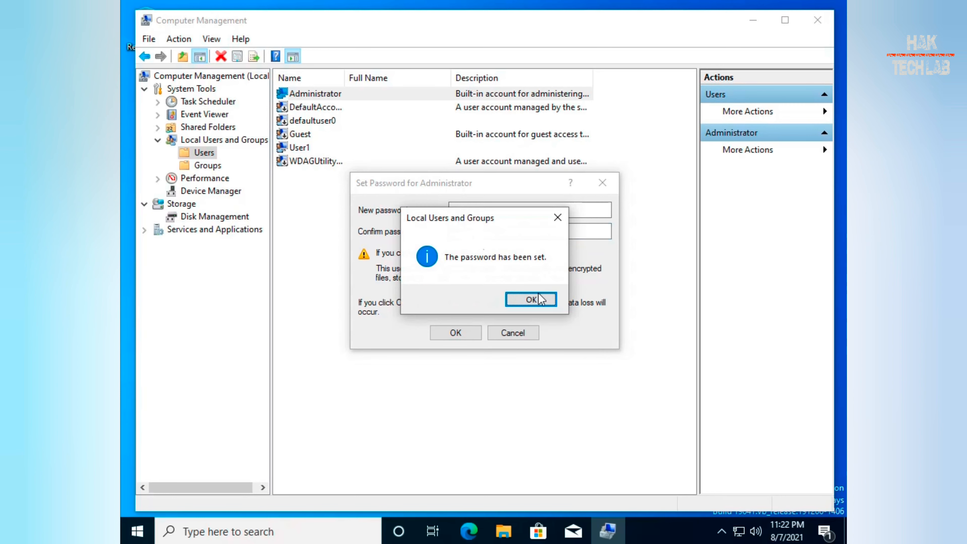
pyautogui.click(544, 301)
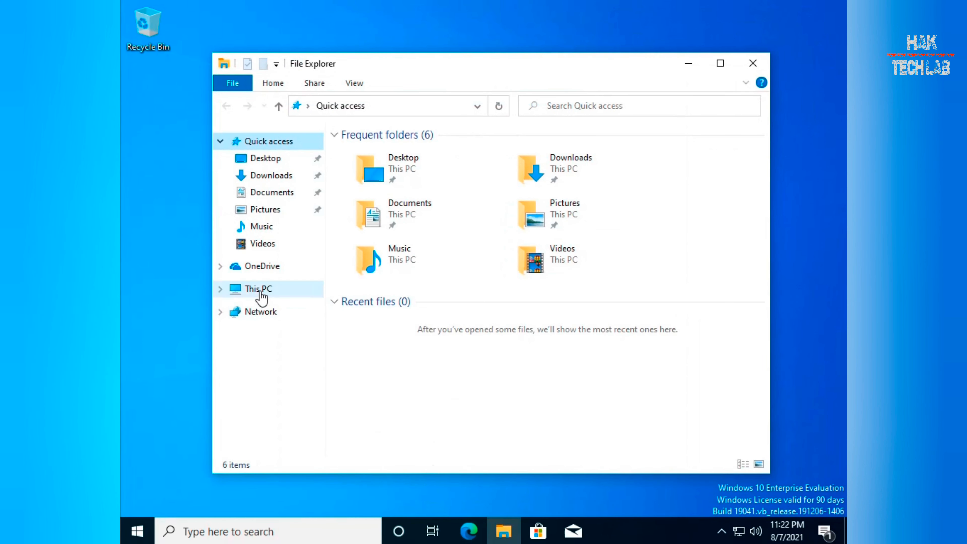
# Open Properties for This PC from the File Explorer navigation pane to reach the About page.
pyautogui.rightClick(259, 290)
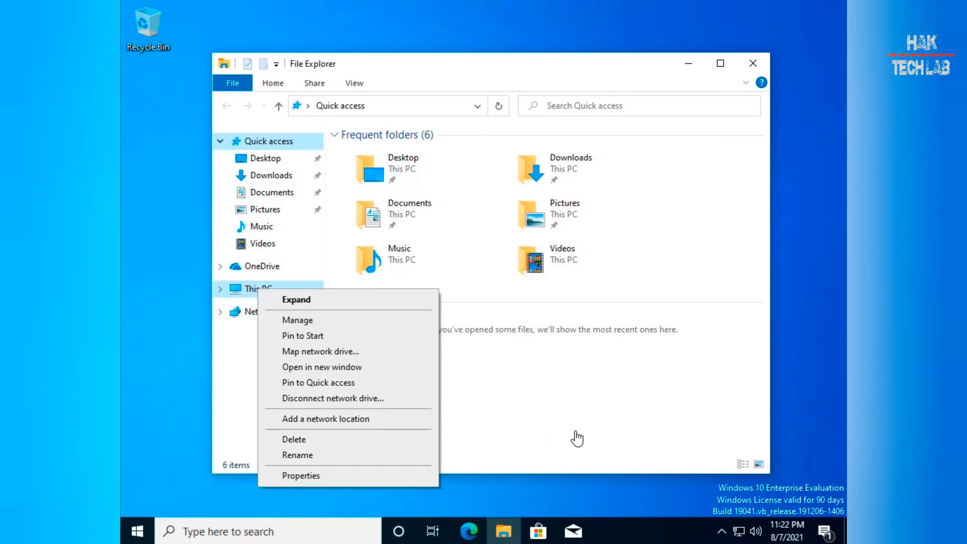
pyautogui.click(520, 488)
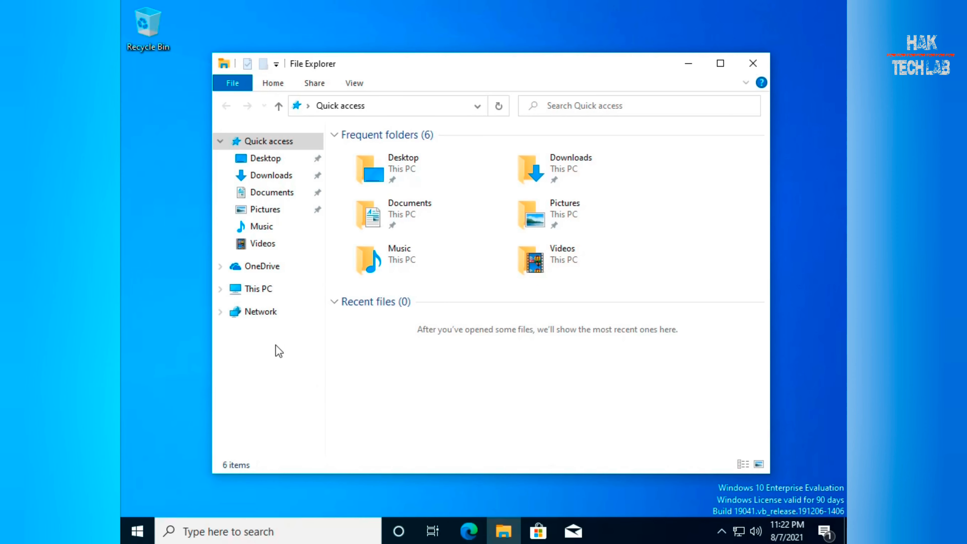
pyautogui.rightClick(267, 295)
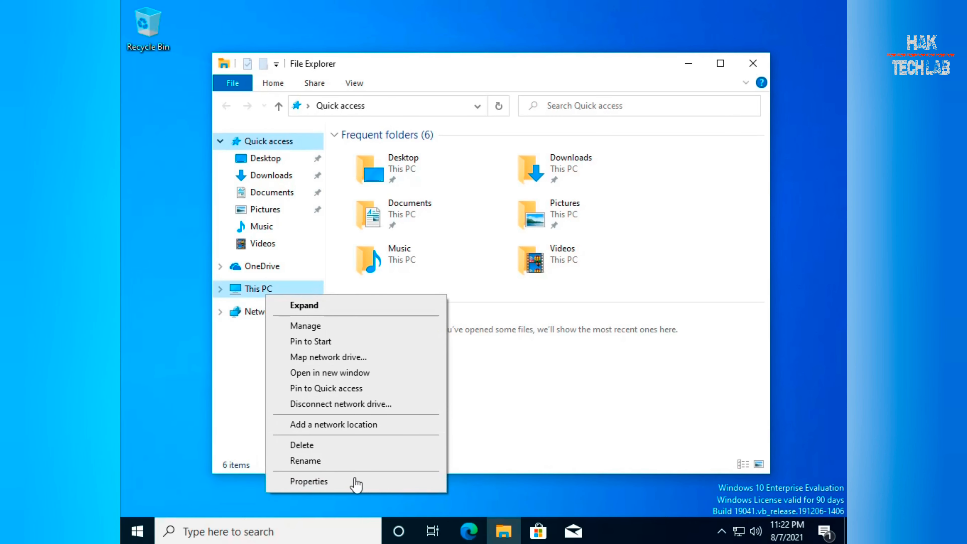
pyautogui.click(356, 482)
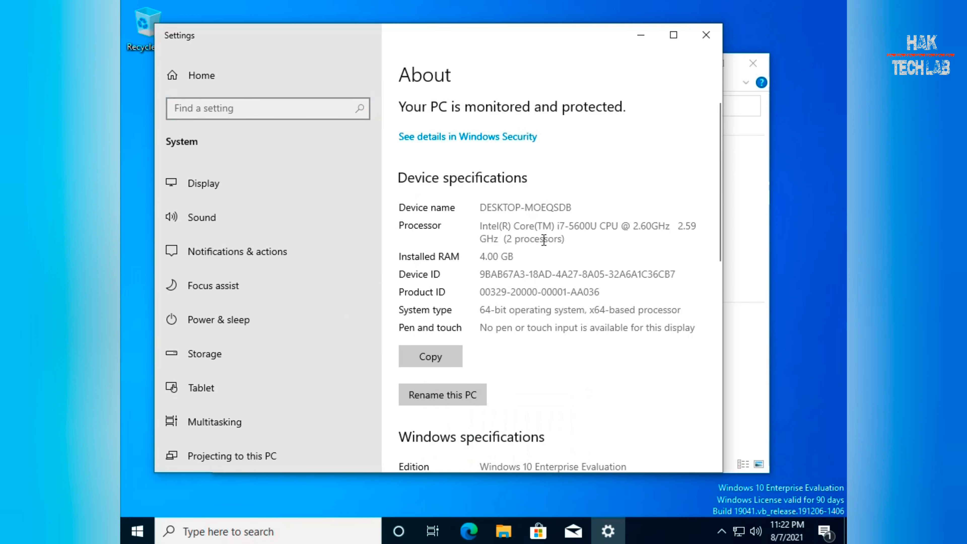
# Rename the PC to HAK-TECH-CLNT1, choose Restart later, and close Settings.
pyautogui.click(466, 394)
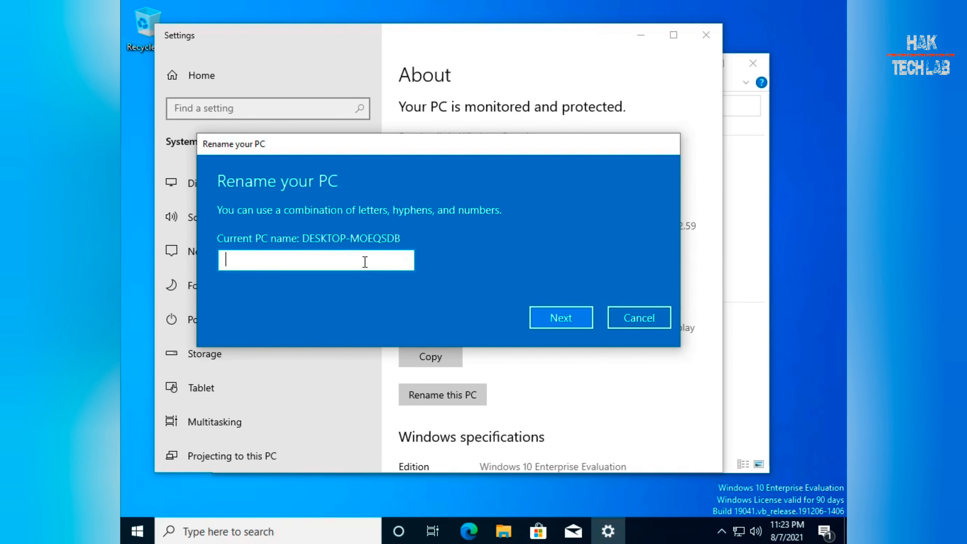
pyautogui.write('HAK-TECH-CLNT1')
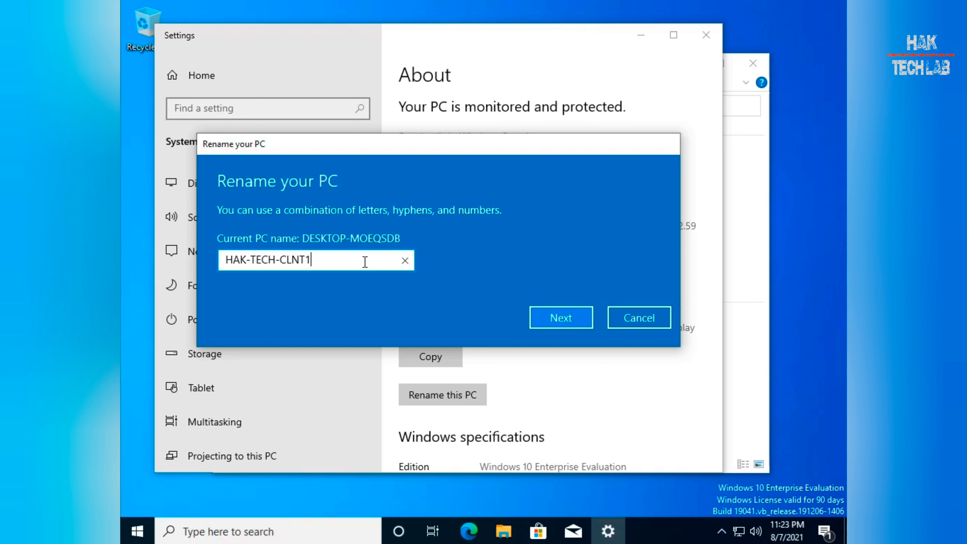
pyautogui.click(552, 313)
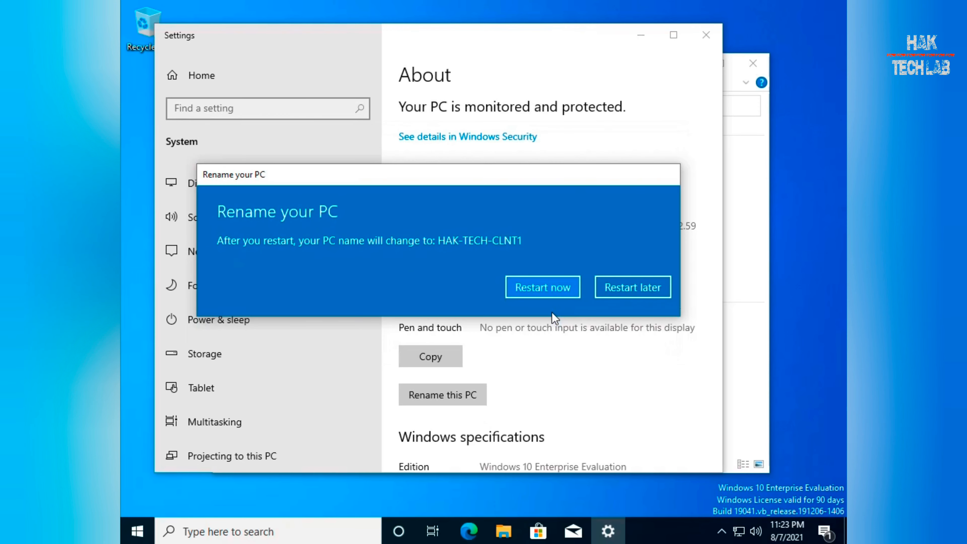
pyautogui.click(641, 289)
pyautogui.click(708, 33)
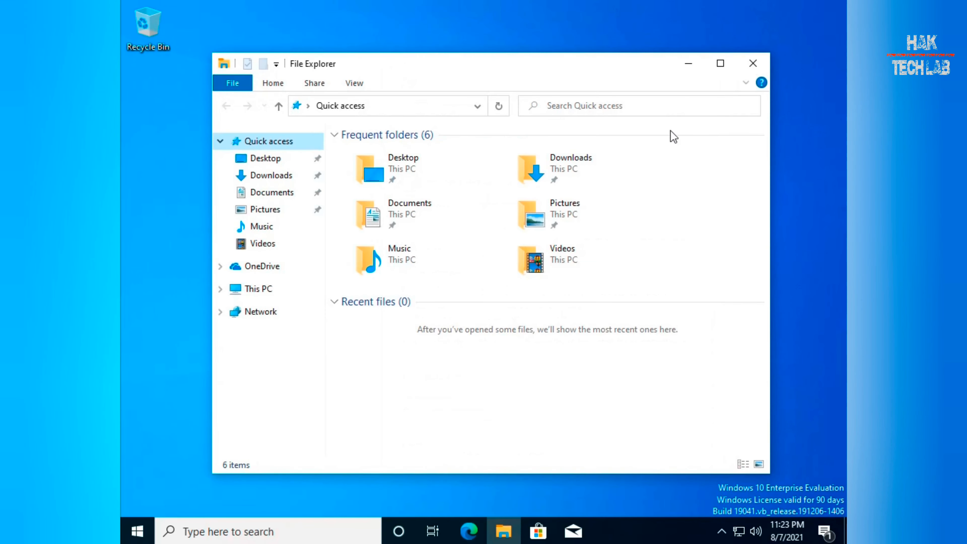
# Show This PC's drives, refresh the list, and dismiss the VMware Tools AutoPlay notification.
pyautogui.click(267, 291)
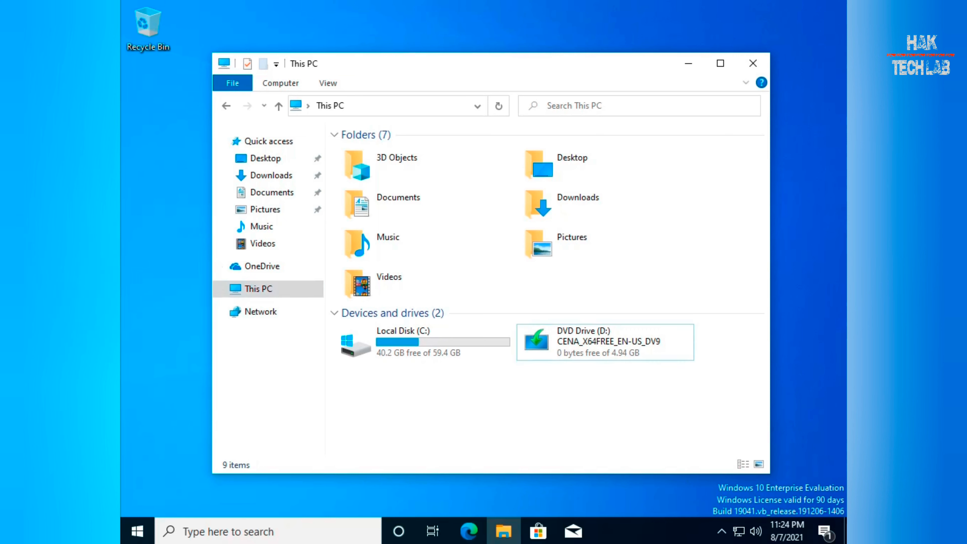
pyautogui.rightClick(553, 391)
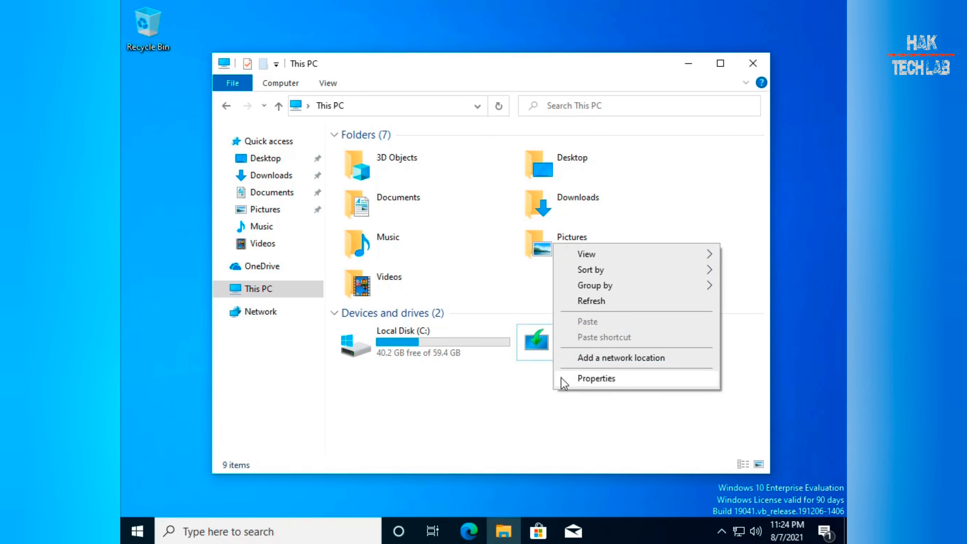
pyautogui.click(590, 302)
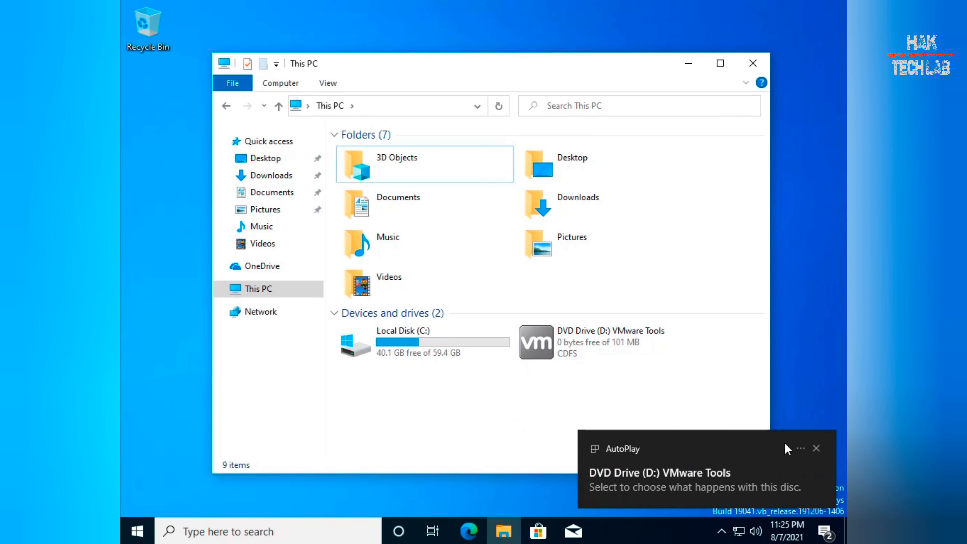
pyautogui.click(817, 449)
# Run VMware Tools from DVD Drive (D:), install with Typical setup, and restart the system.
pyautogui.doubleClick(564, 341)
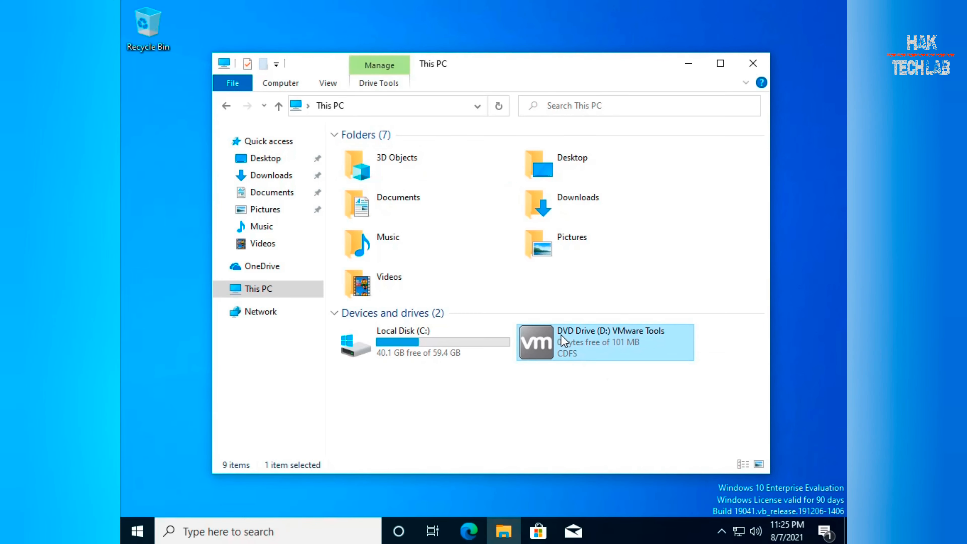
pyautogui.click(429, 367)
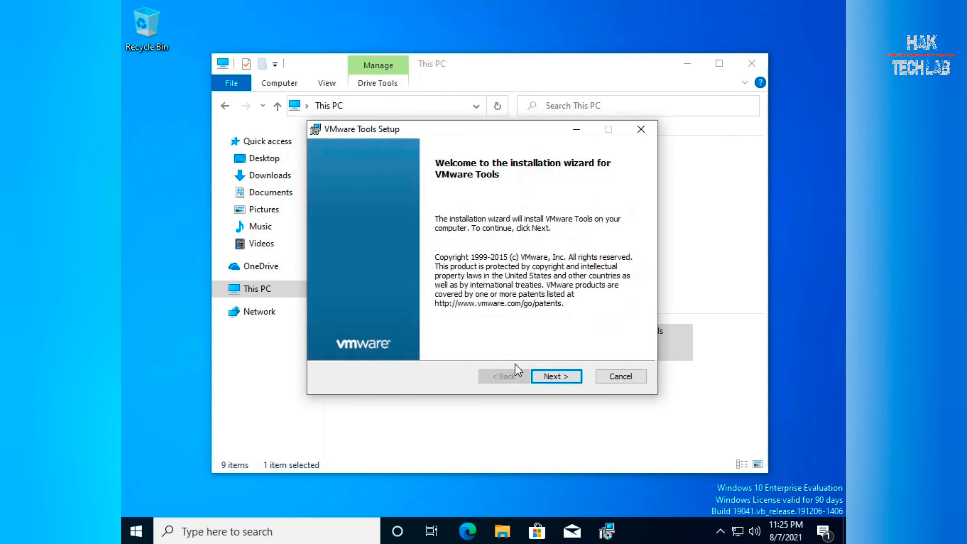
pyautogui.click(562, 377)
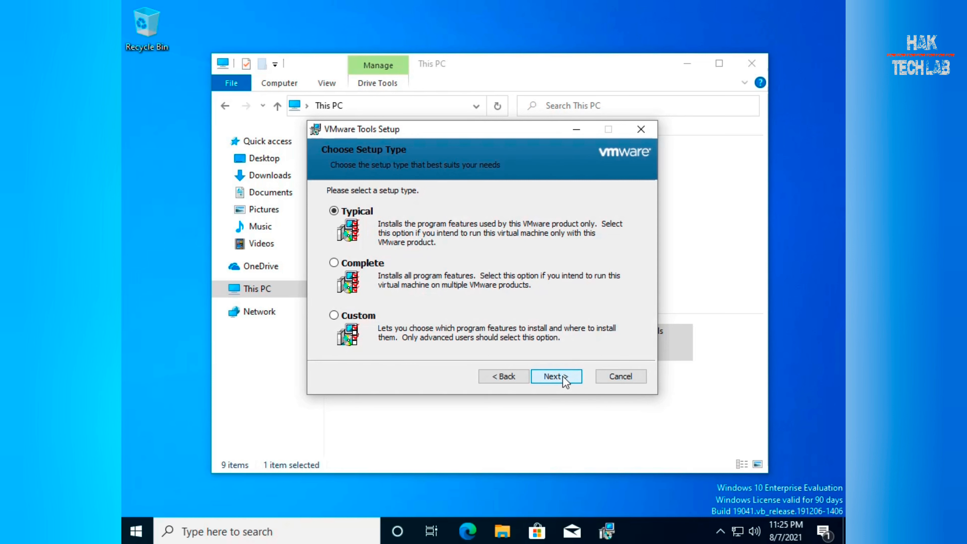
pyautogui.click(563, 376)
pyautogui.click(562, 376)
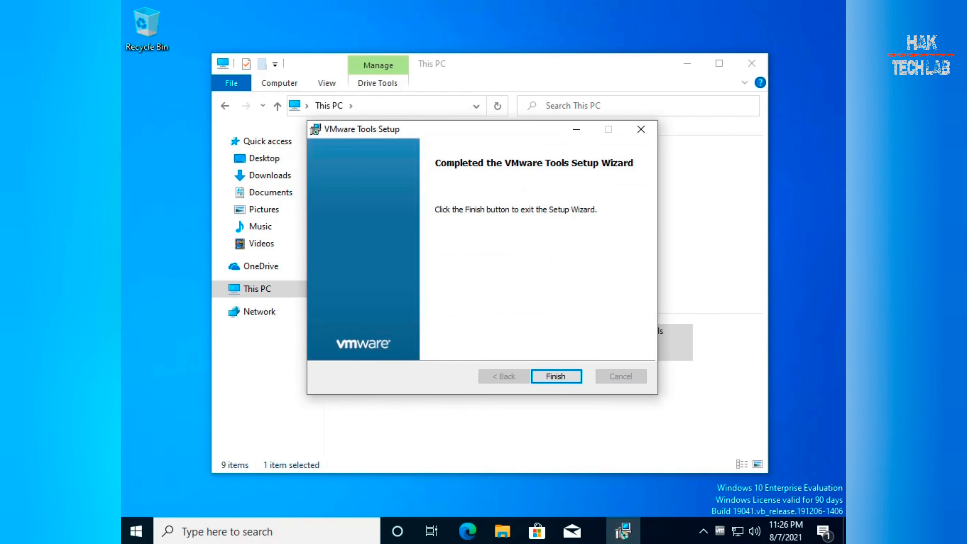
pyautogui.click(559, 376)
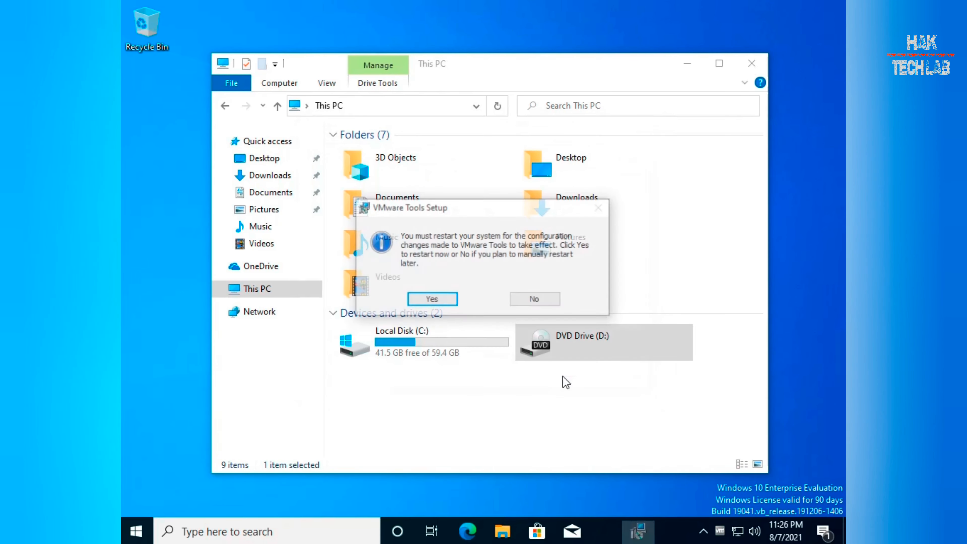
pyautogui.click(427, 297)
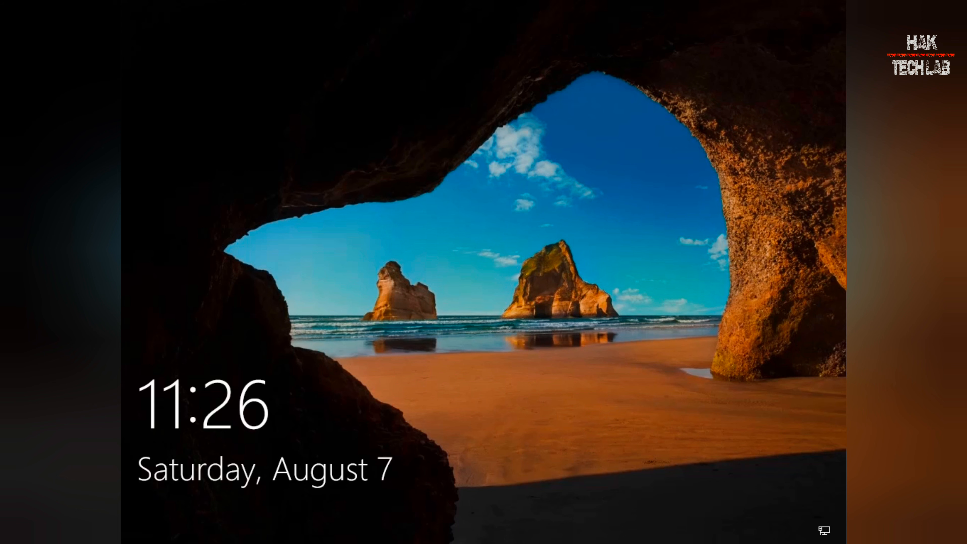
# Unlock the screen and sign in to the non-administrator local account with its password.
pyautogui.click(537, 389)
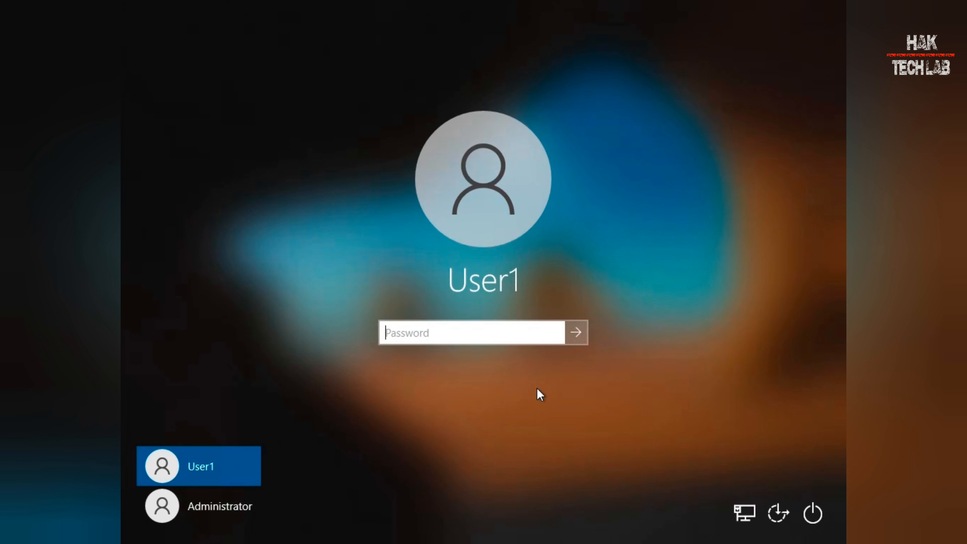
pyautogui.click(232, 506)
pyautogui.click(223, 479)
pyautogui.write('••••••••')
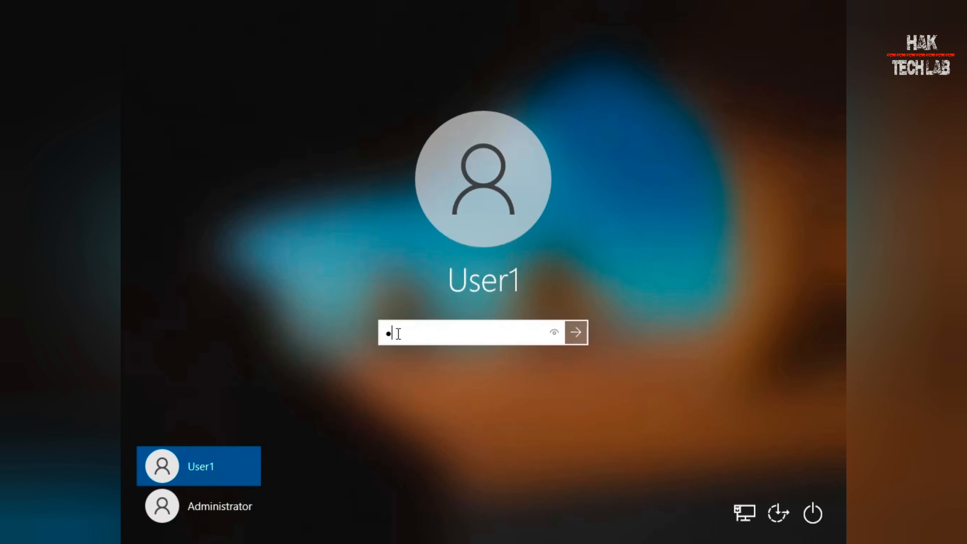
pyautogui.press('Return')
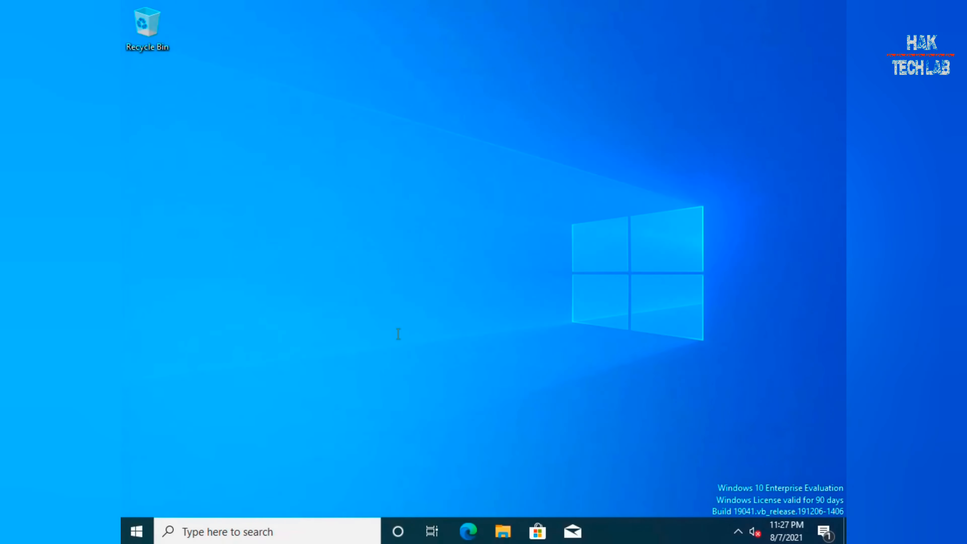
# Refresh the desktop twice from its context menu.
pyautogui.rightClick(474, 206)
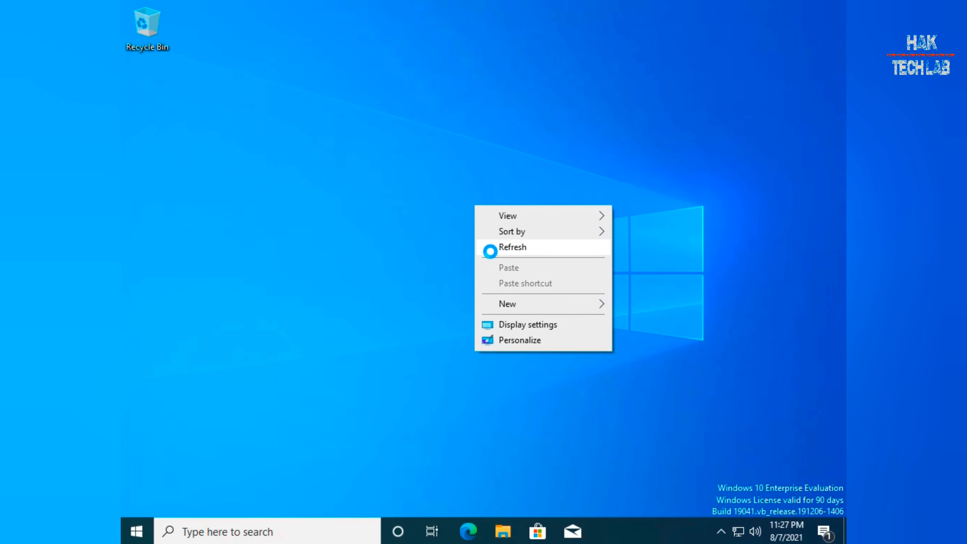
pyautogui.click(492, 252)
pyautogui.rightClick(429, 233)
pyautogui.click(456, 277)
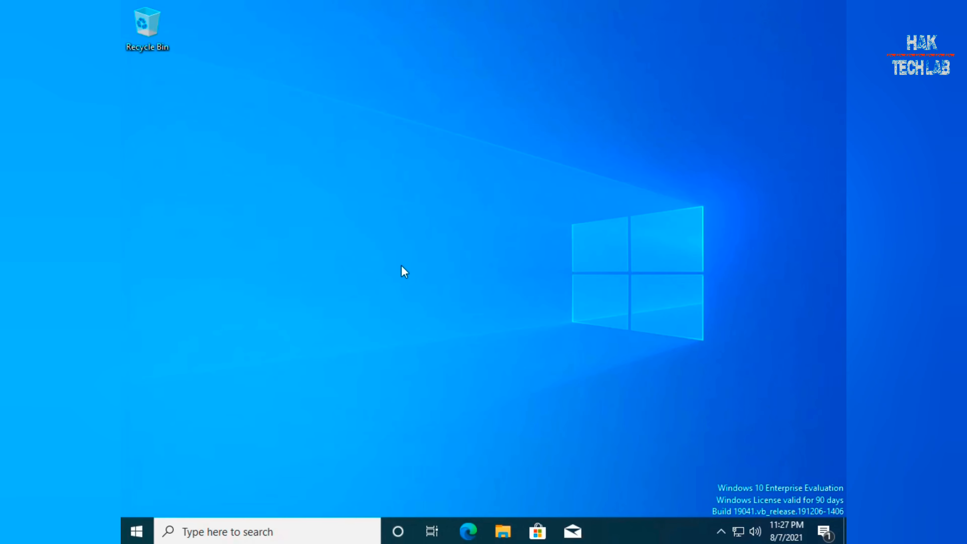
# Open File Explorer with Win+E and choose Properties for This PC.
pyautogui.press('super+e')
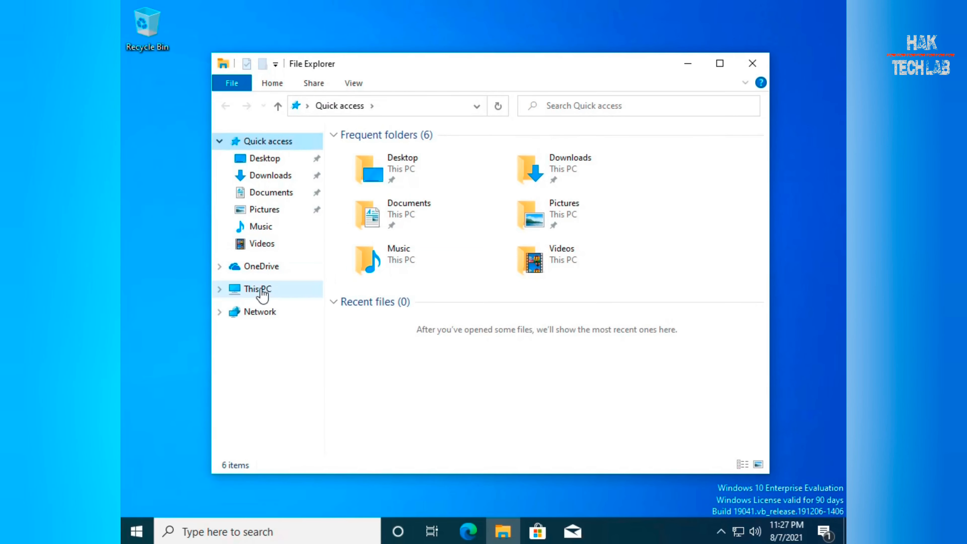
pyautogui.rightClick(261, 290)
pyautogui.click(334, 475)
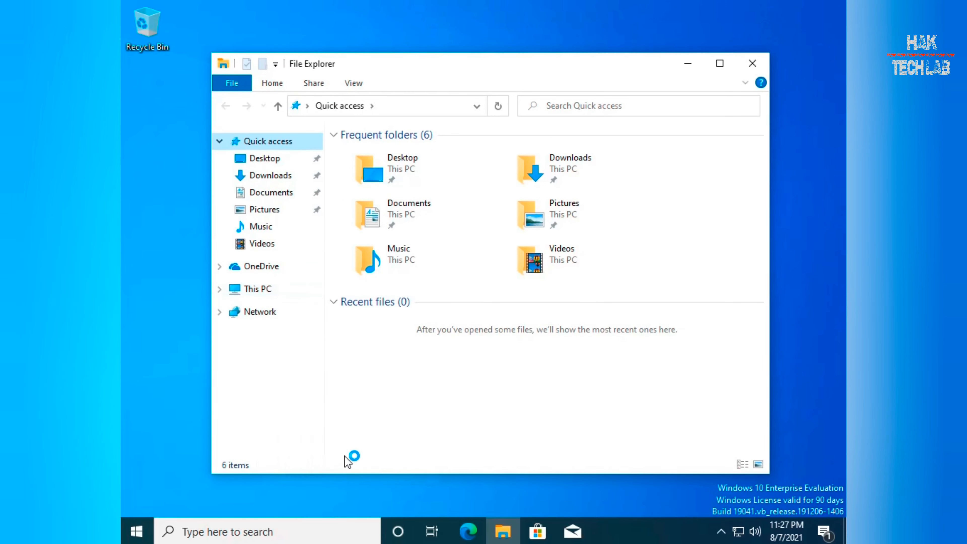
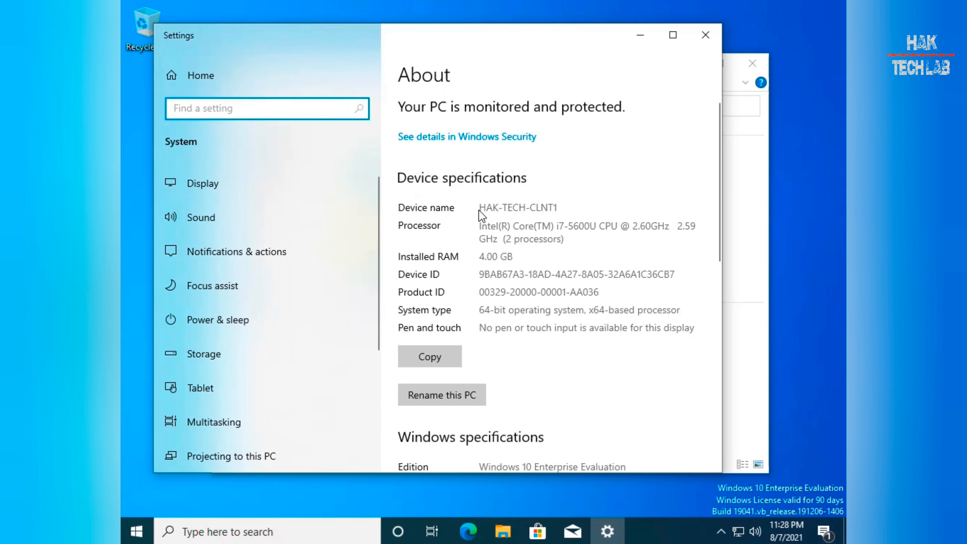
# Highlight the device name HAK-TECH-CLNT1 and the system type on the System page.
pyautogui.moveTo(479, 208); pyautogui.dragTo(574, 206)
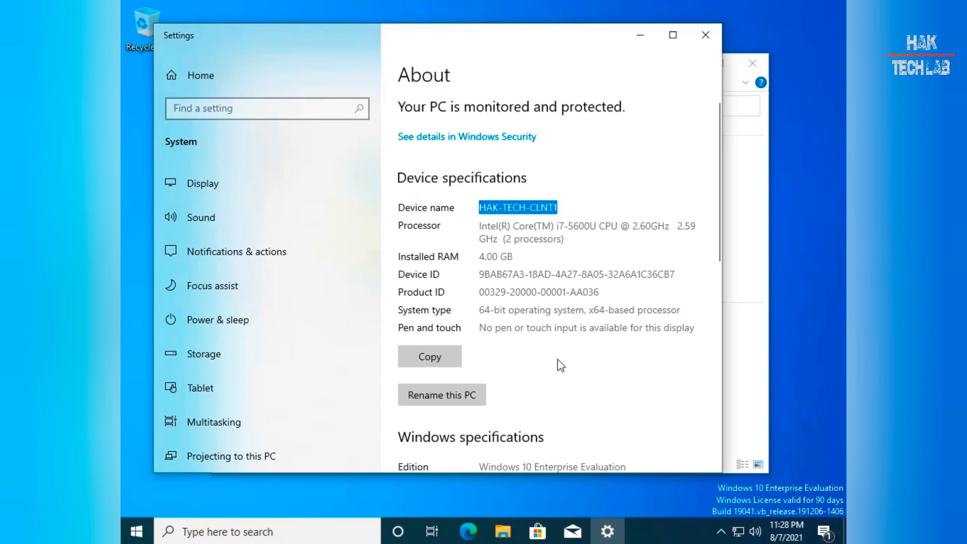
pyautogui.moveTo(479, 310); pyautogui.dragTo(529, 310)
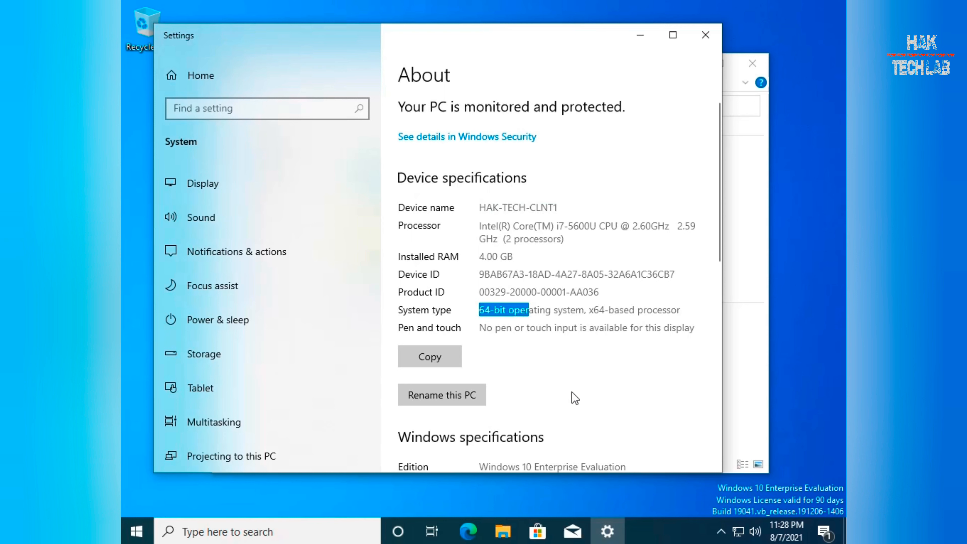
pyautogui.click(584, 385)
pyautogui.moveTo(720, 240)
pyautogui.mouseDown()
pyautogui.moveTo(721, 452)
pyautogui.moveTo(719, 244)
pyautogui.mouseUp()
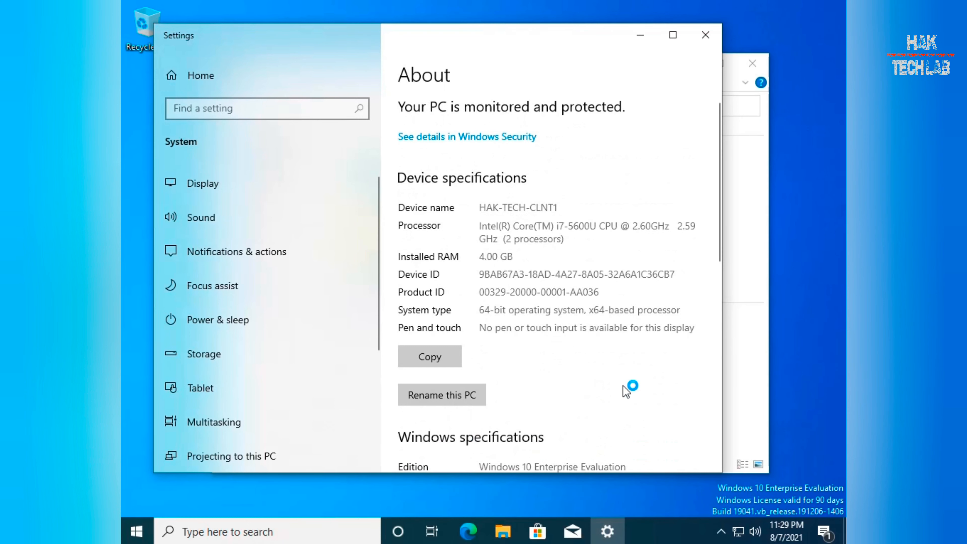
# Go from the network tray icon through Network & Internet settings > Ethernet to the adapter list.
pyautogui.rightClick(728, 527)
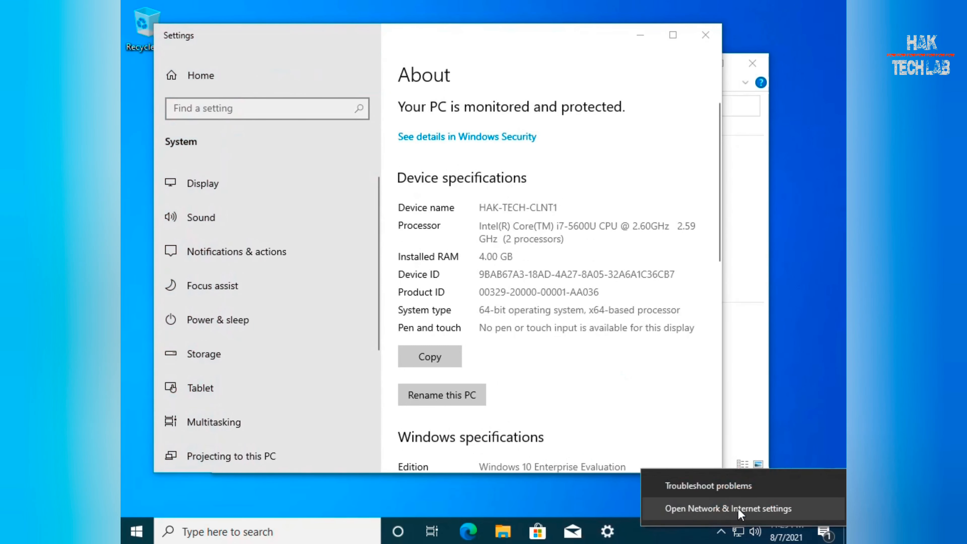
pyautogui.press('Escape')
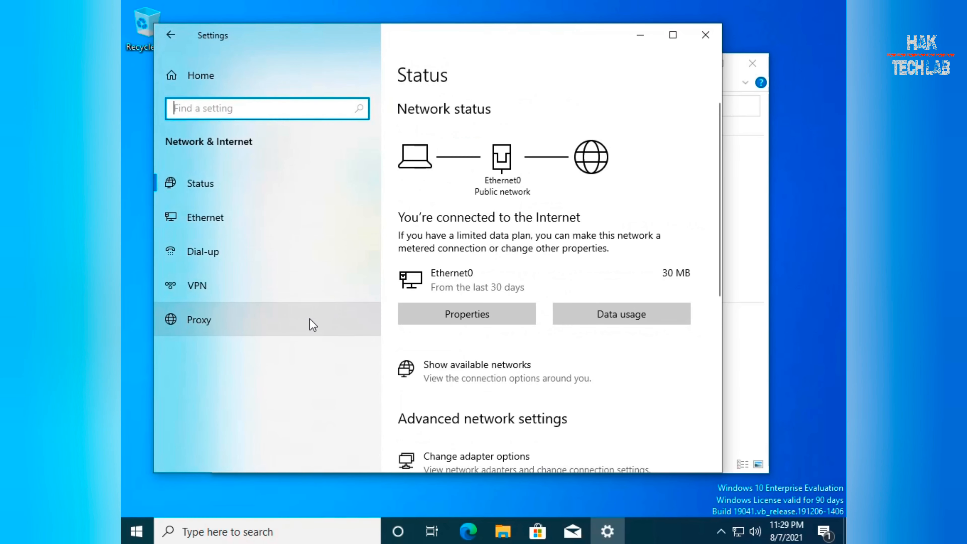
pyautogui.click(241, 224)
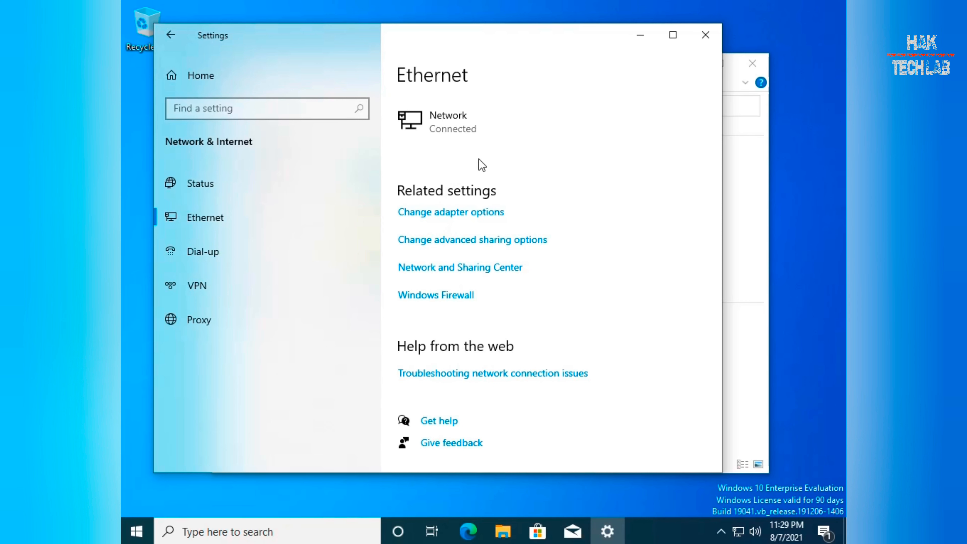
pyautogui.click(477, 213)
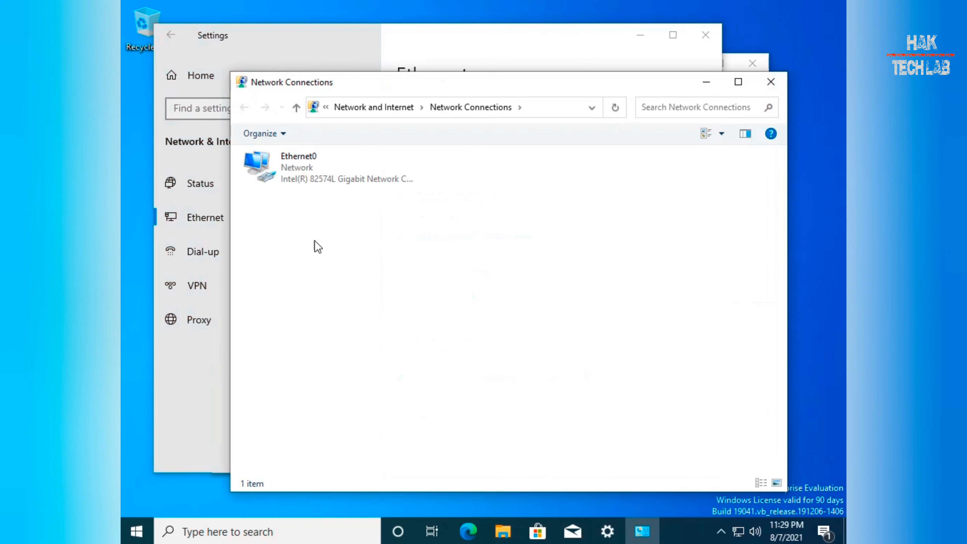
# Look at the Ethernet0 adapter's IPv4 properties, then close them without changes.
pyautogui.click(311, 179)
pyautogui.rightClick(310, 175)
pyautogui.click(335, 309)
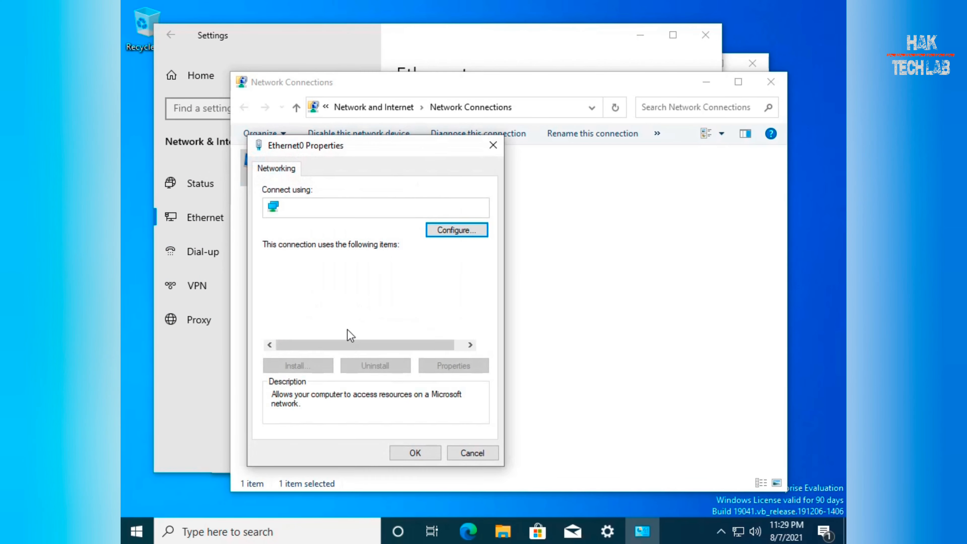
pyautogui.doubleClick(392, 298)
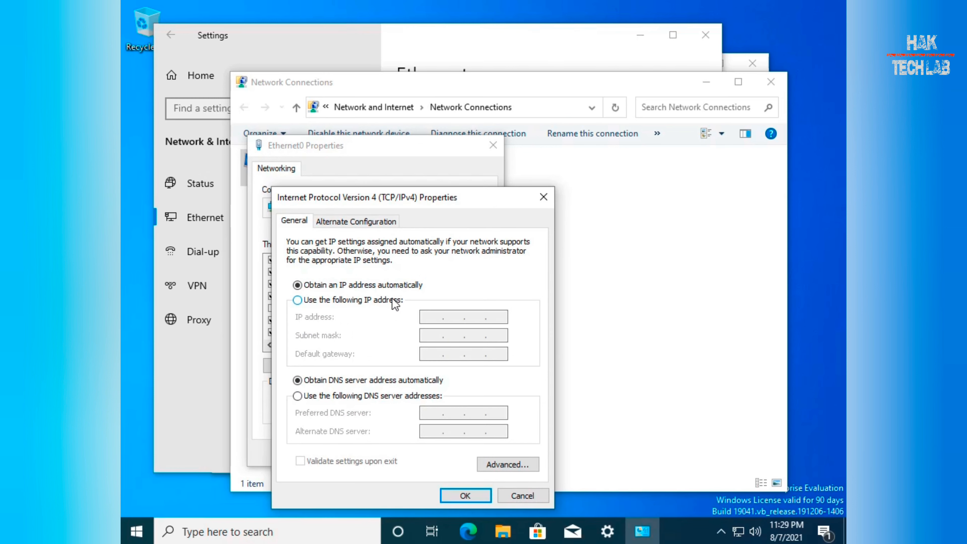
pyautogui.press('Escape')
pyautogui.press('Escape')
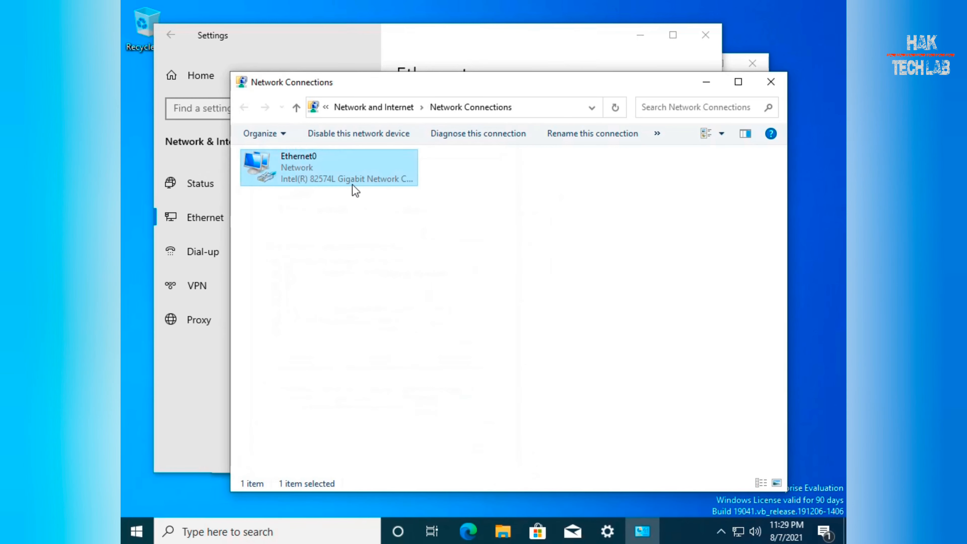
# Check Ethernet0's status details showing the current IPv4 address 192.168.5.146.
pyautogui.rightClick(317, 179)
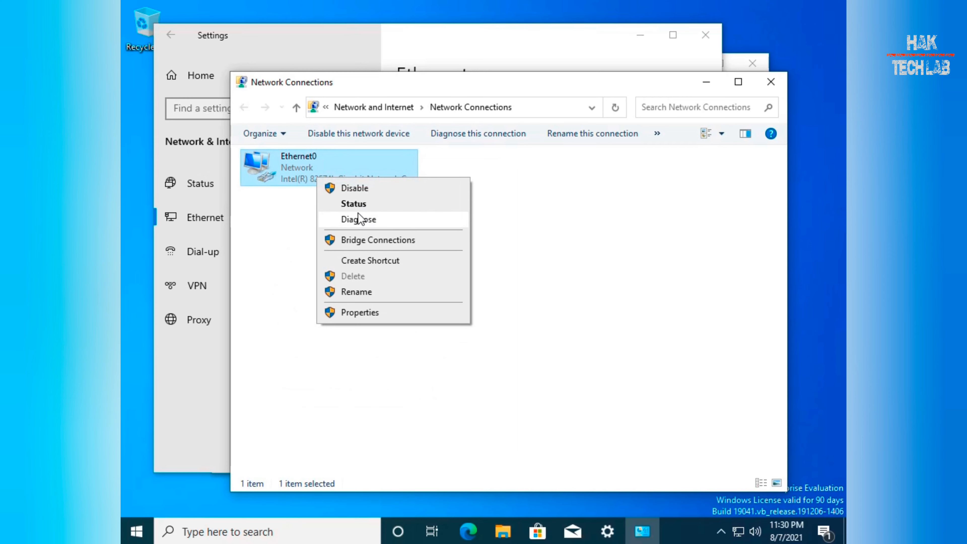
pyautogui.click(360, 206)
pyautogui.click(416, 261)
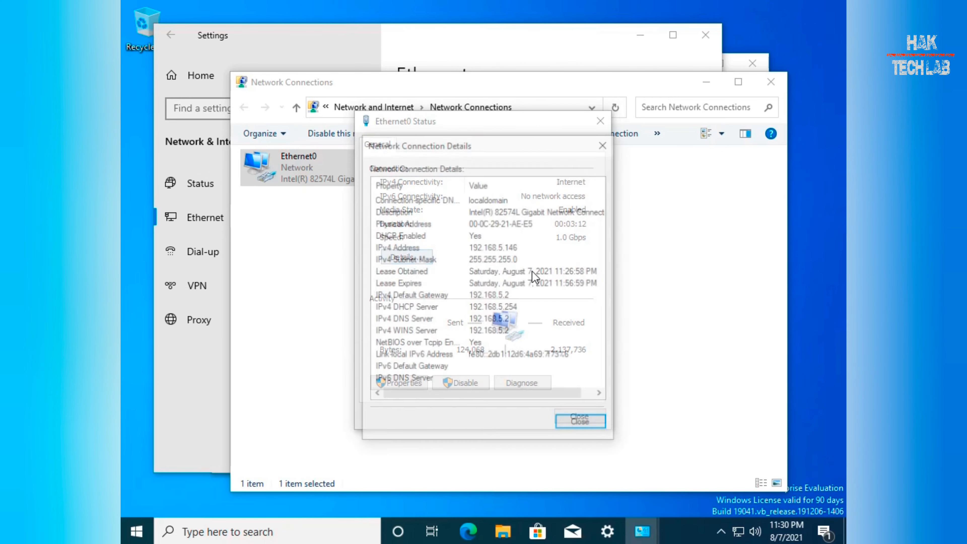
pyautogui.click(505, 248)
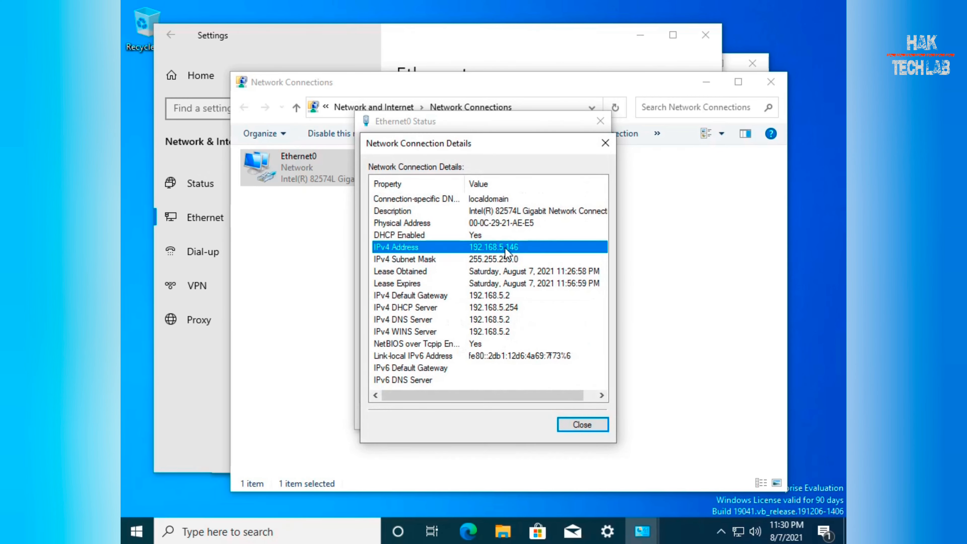
pyautogui.click(581, 425)
# Try manual IP entry in Ethernet0's IPv4 settings, then cancel without saving.
pyautogui.click(408, 383)
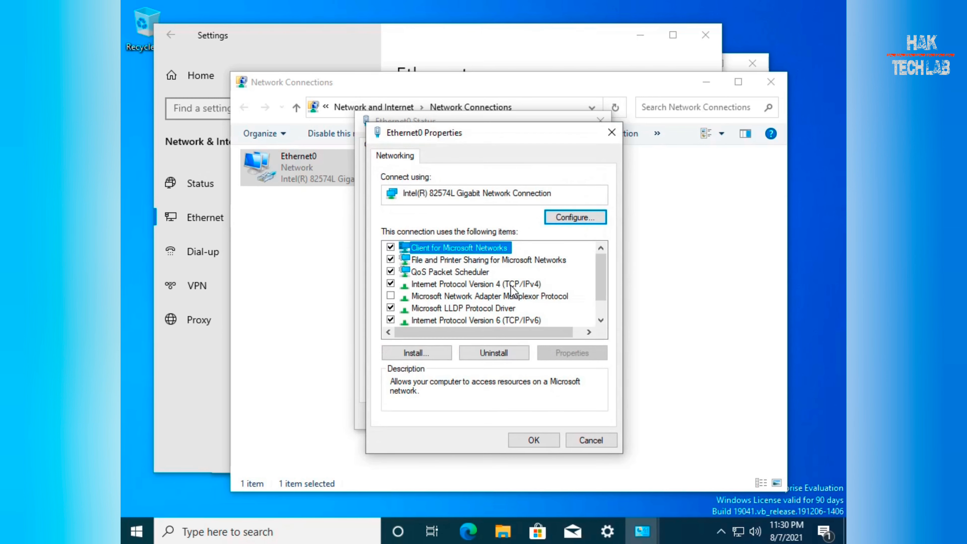
pyautogui.doubleClick(508, 293)
pyautogui.click(508, 293)
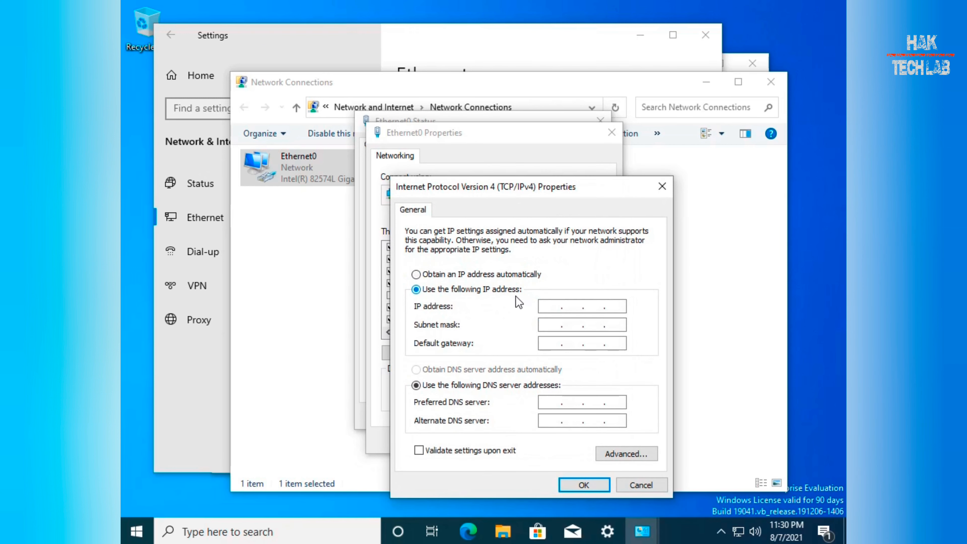
pyautogui.click(546, 309)
pyautogui.click(548, 305)
pyautogui.click(619, 479)
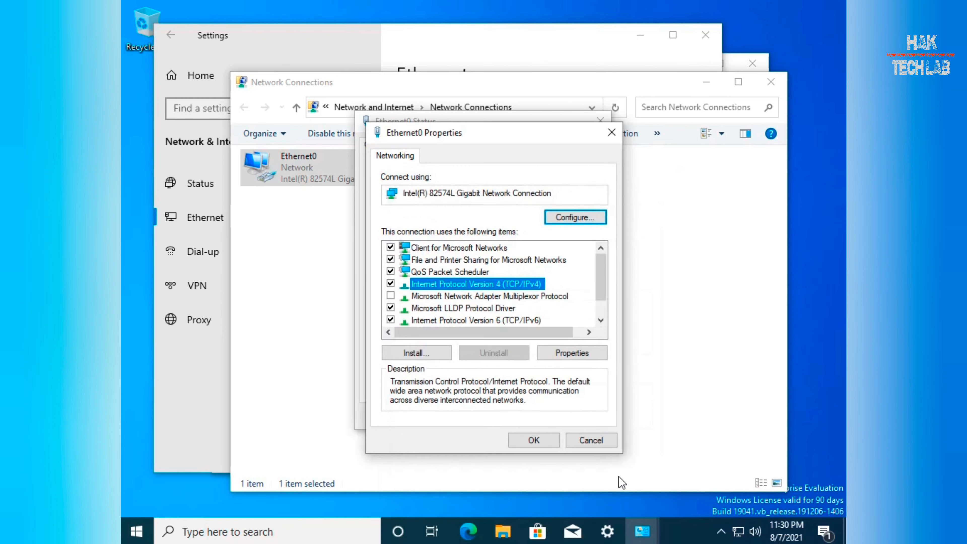
pyautogui.click(597, 439)
# Recheck the connection details, then reopen the Ethernet0 adapter properties.
pyautogui.click(407, 258)
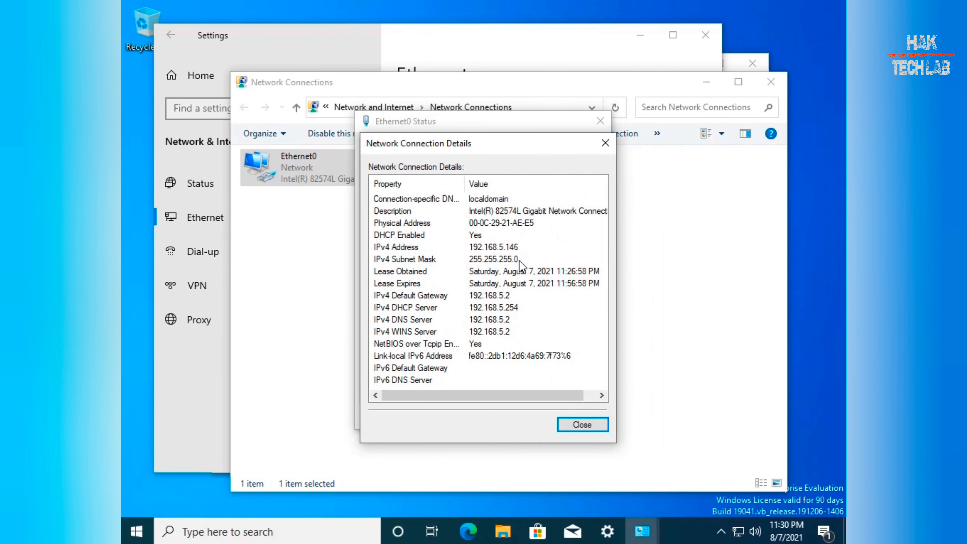
pyautogui.click(508, 248)
pyautogui.click(573, 423)
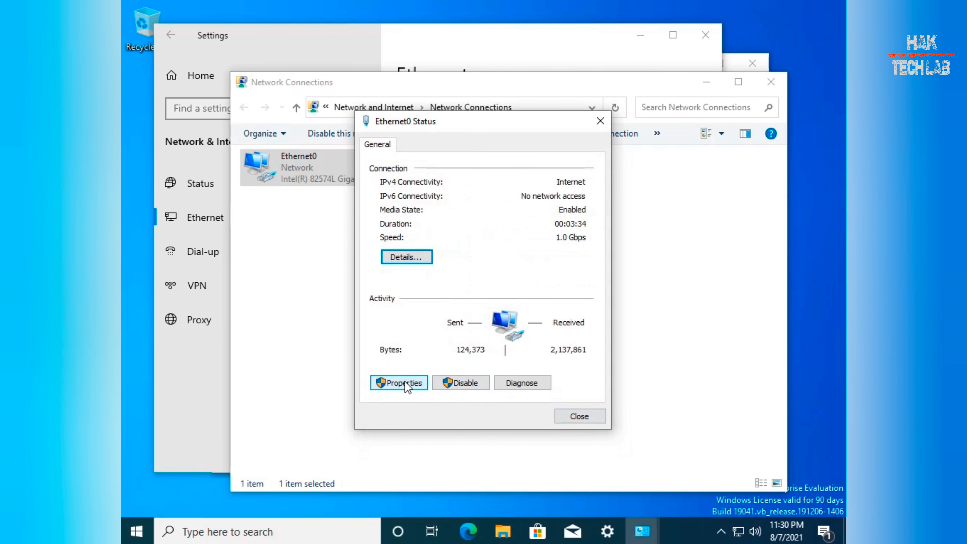
pyautogui.click(396, 382)
# Switch IPv4 to a manual address 192.168.5.146 with subnet mask 255.255.255.0.
pyautogui.doubleClick(524, 285)
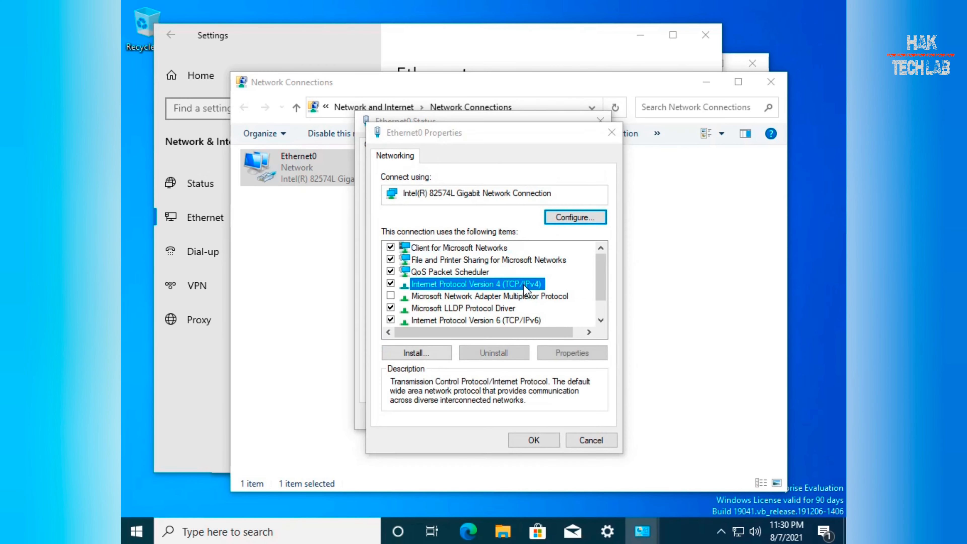
pyautogui.click(496, 289)
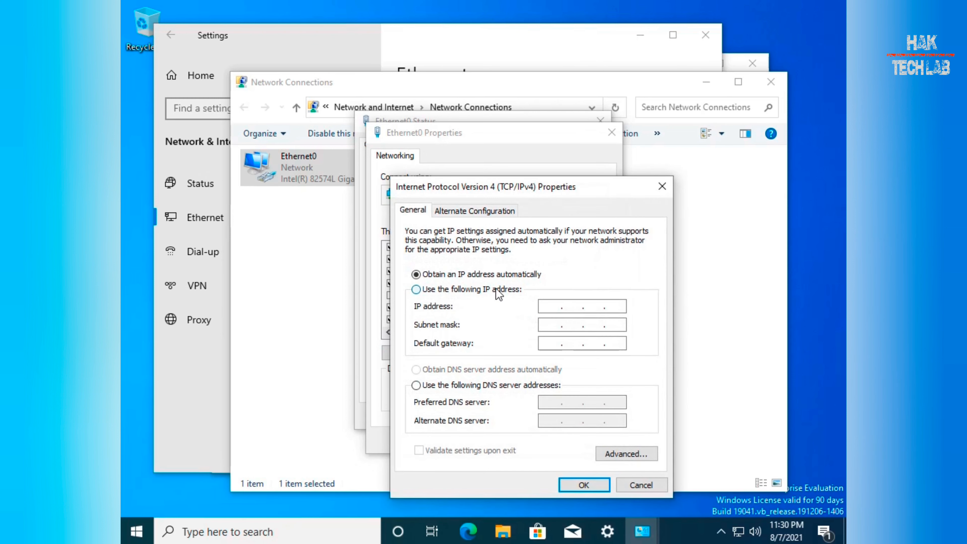
pyautogui.click(550, 305)
pyautogui.write('192 . 168 . ')
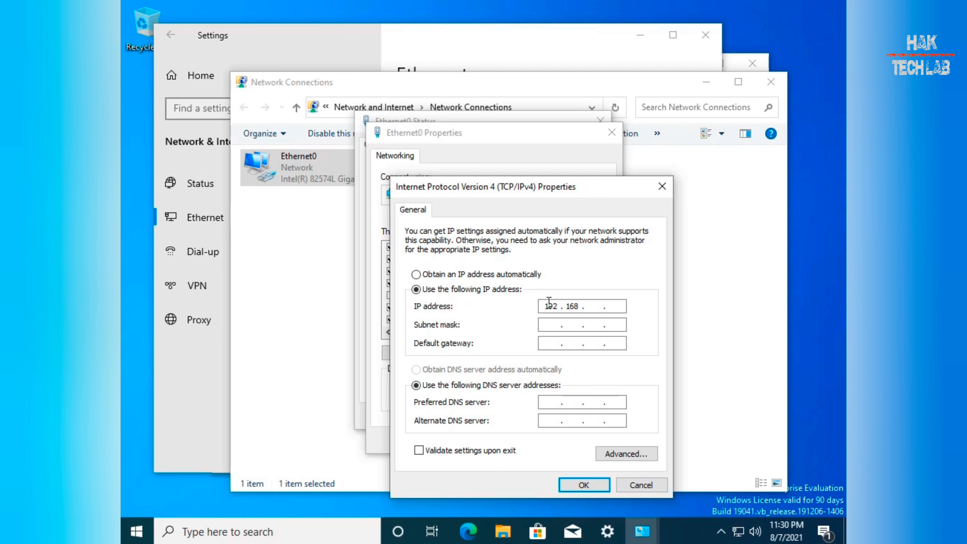
pyautogui.write('5 . 146')
pyautogui.press('Tab')
# Add gateway 192.168.5.2 and preferred DNS 192.168.5.150, then save and close the status window.
pyautogui.click(557, 345)
pyautogui.write('192.168.5.2')
pyautogui.press('Tab')
pyautogui.press('Tab')
pyautogui.write('192 . ')
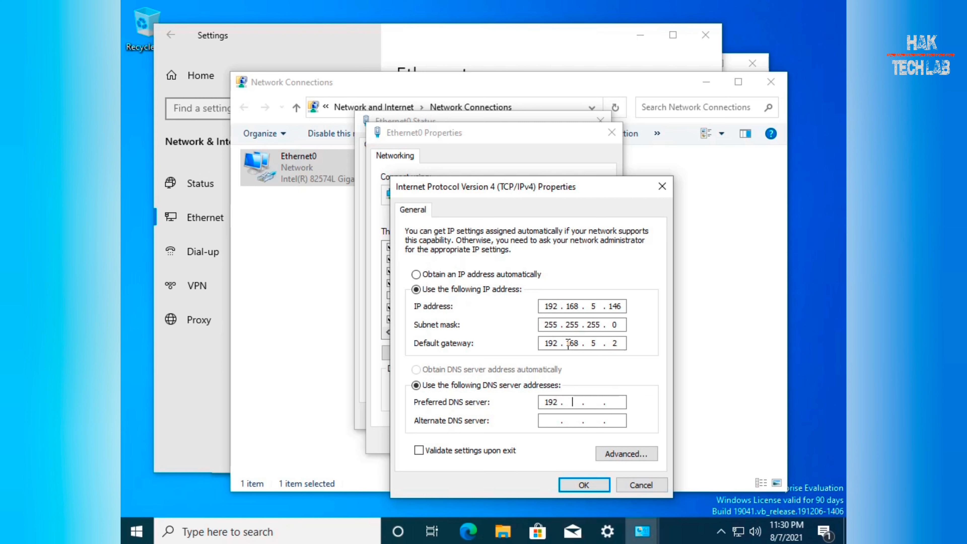
pyautogui.write('168')
pyautogui.click(584, 485)
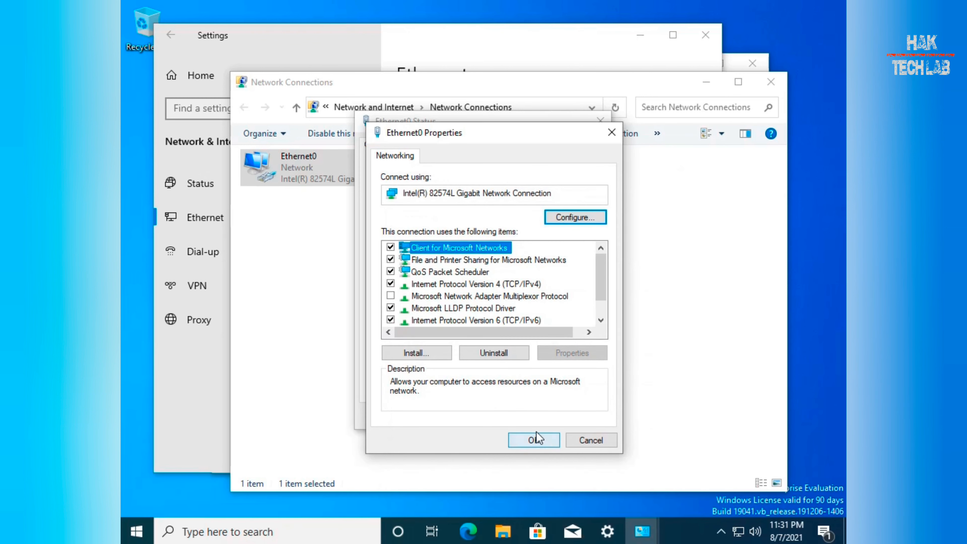
pyautogui.click(537, 441)
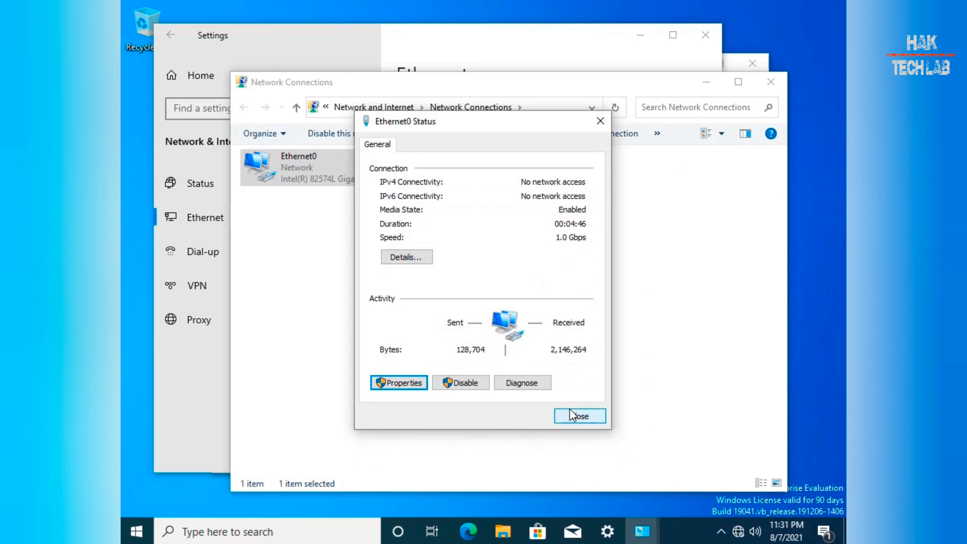
pyautogui.click(574, 416)
# Close Network Connections and File Explorer, then launch Command Prompt via Start search 'cmd'.
pyautogui.click(771, 82)
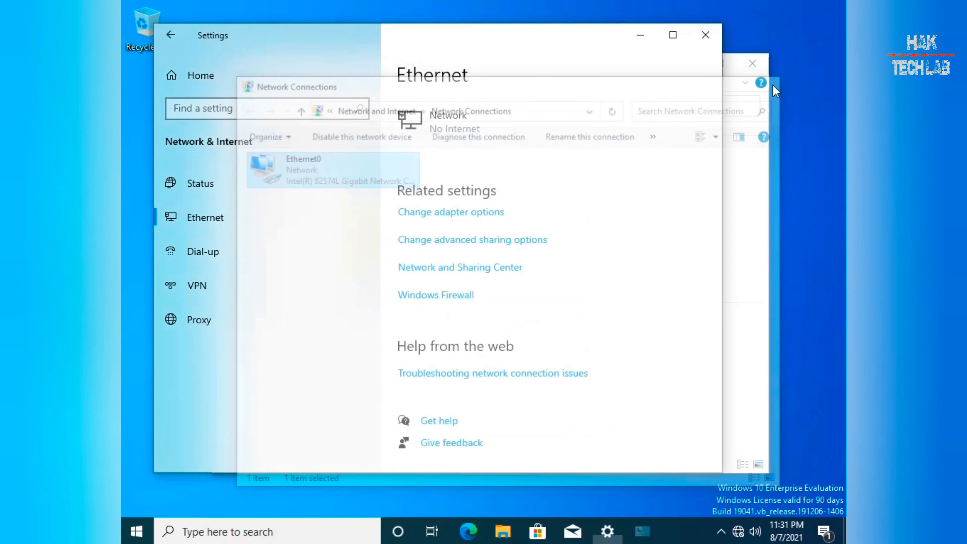
pyautogui.click(738, 180)
pyautogui.click(761, 68)
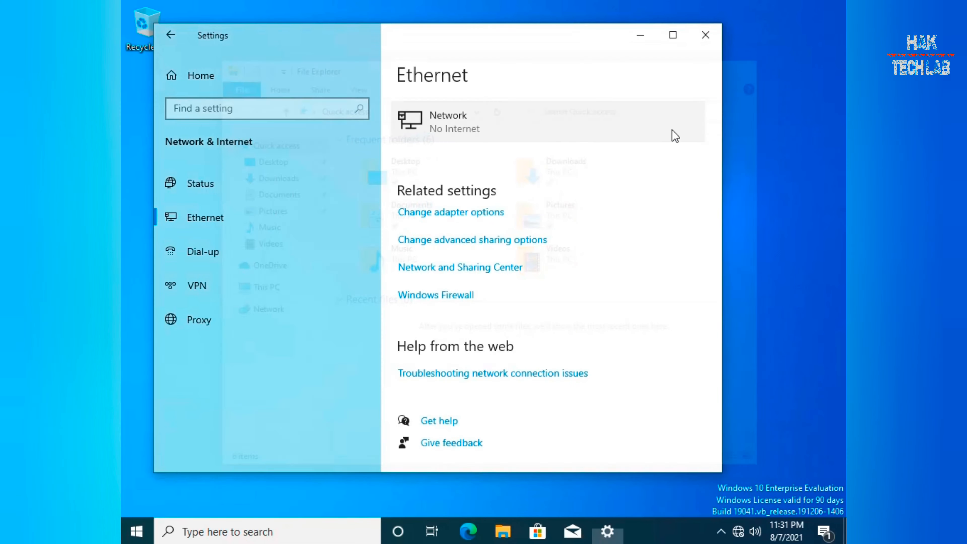
pyautogui.click(136, 532)
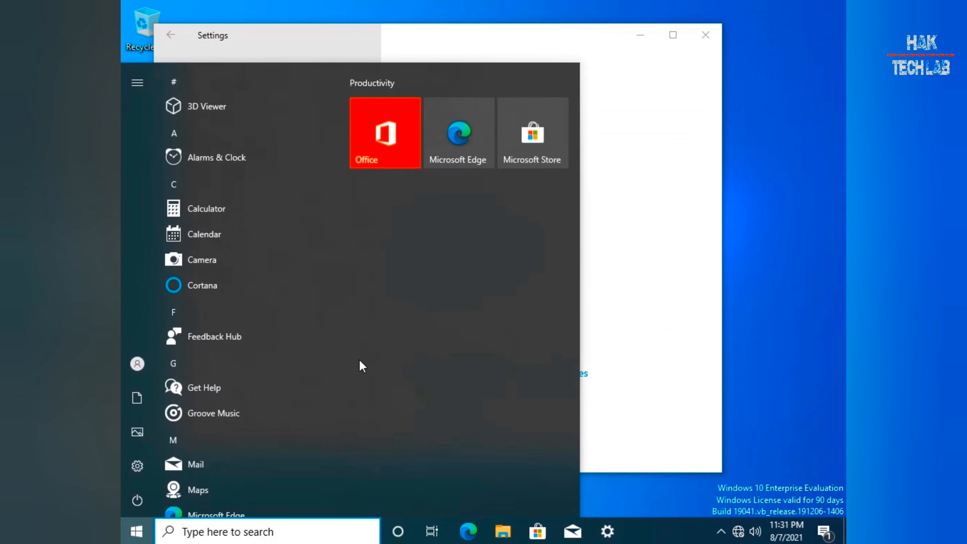
pyautogui.write('cmd')
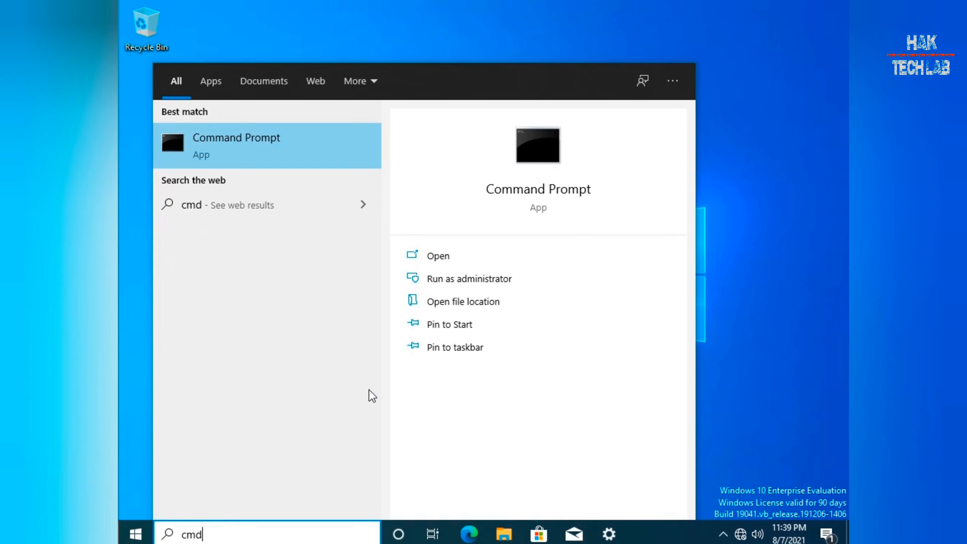
pyautogui.press('Return')
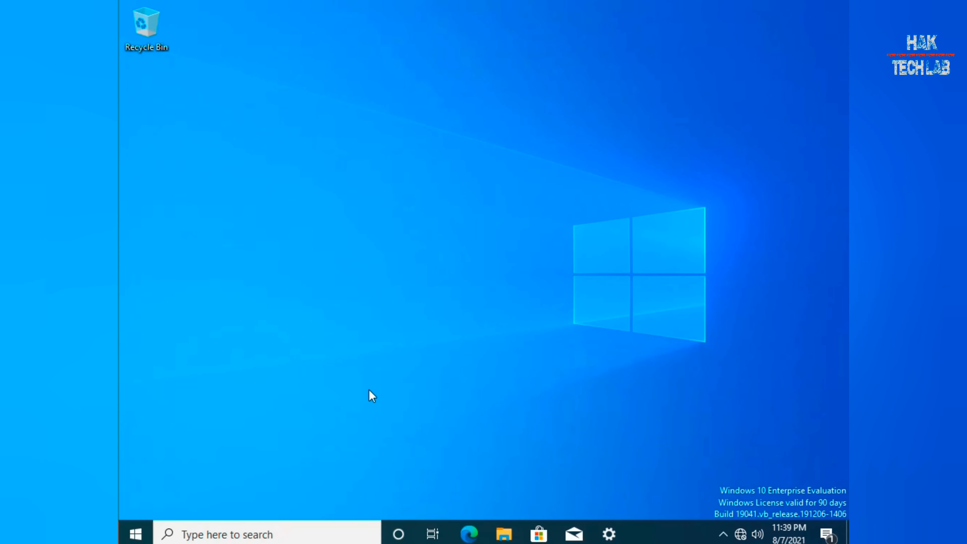
# Ping 192.168.5.146, stop it after replies with 0% loss, and close the prompt.
pyautogui.write('piong')
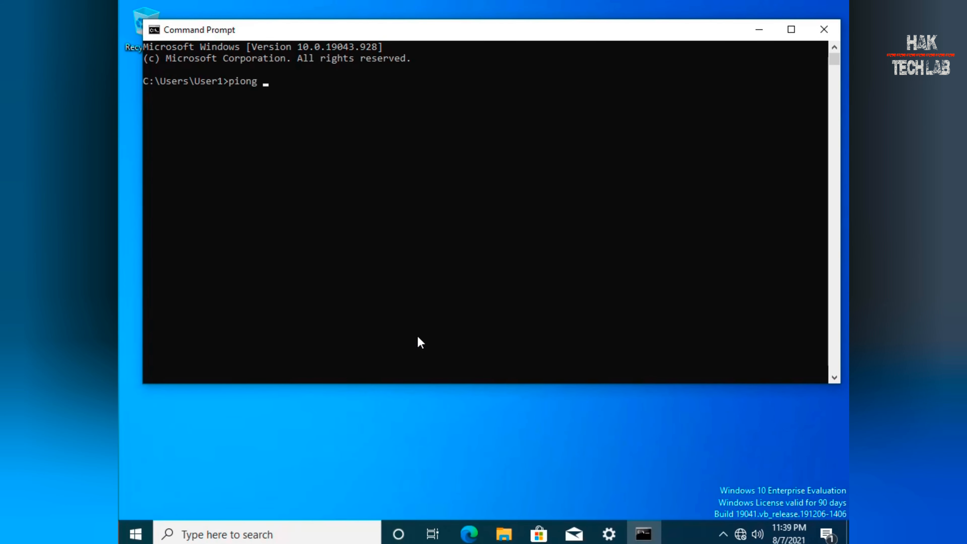
pyautogui.press('BackSpace')
pyautogui.press('BackSpace')
pyautogui.press('BackSpace')
pyautogui.press('BackSpace')
pyautogui.press('BackSpace')
pyautogui.press('BackSpace')
pyautogui.write('ping 192.168.5.')
pyautogui.press('Return')
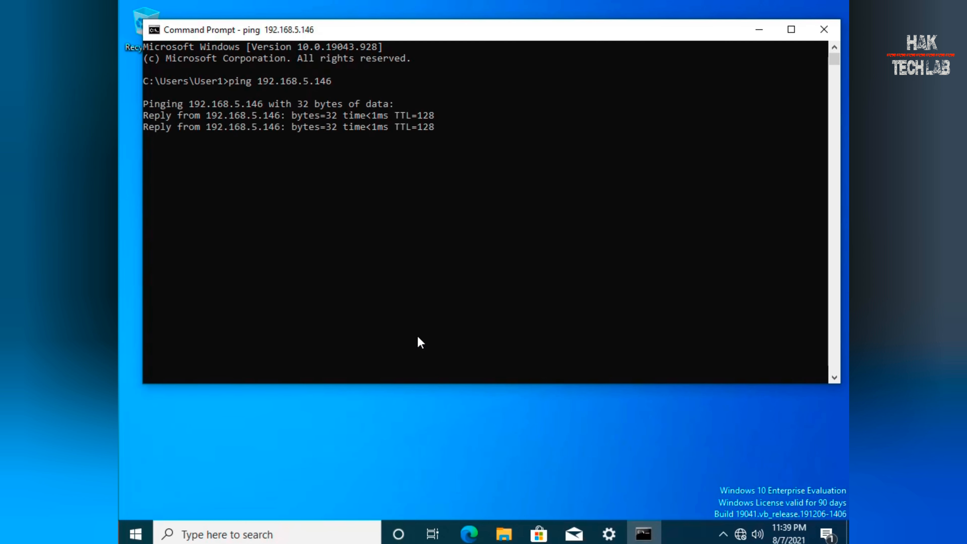
pyautogui.hotkey('ctrl', 'c')
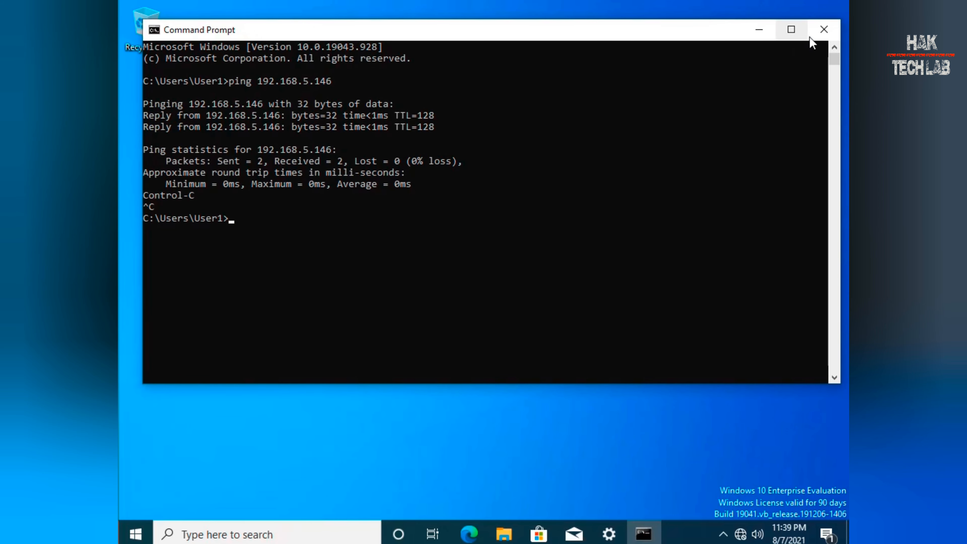
pyautogui.click(824, 30)
# Open Settings maximized to System > About, scrolling to HAK-TECH-CLNT1's related settings.
pyautogui.click(609, 534)
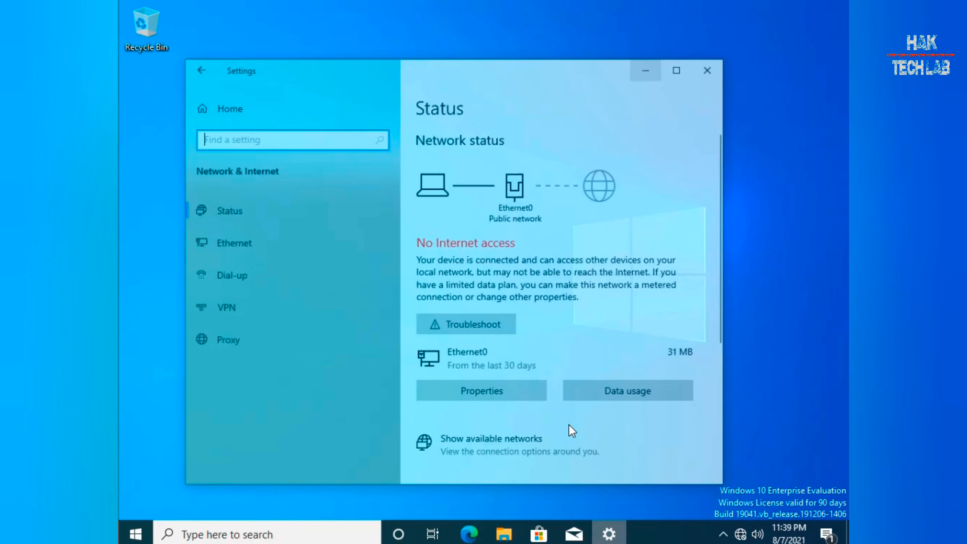
pyautogui.click(675, 36)
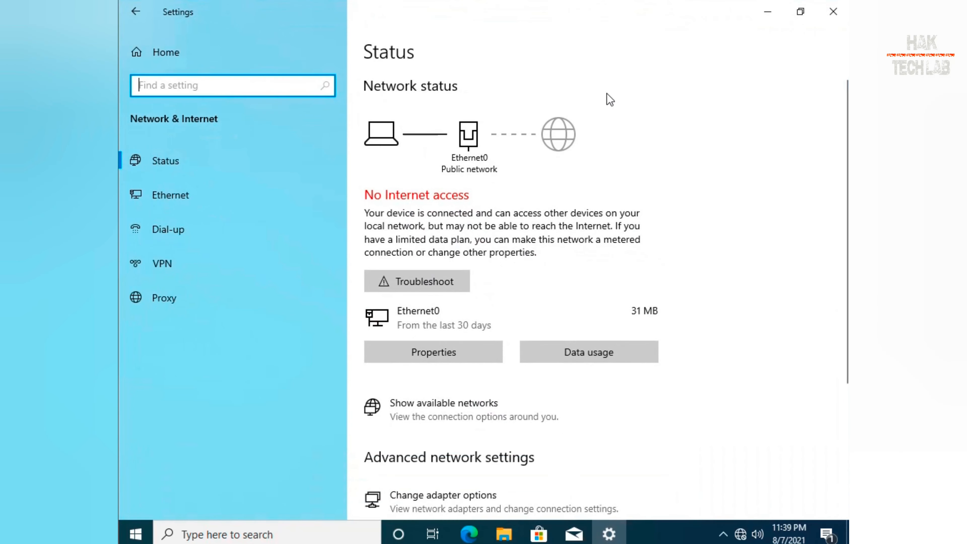
pyautogui.click(157, 56)
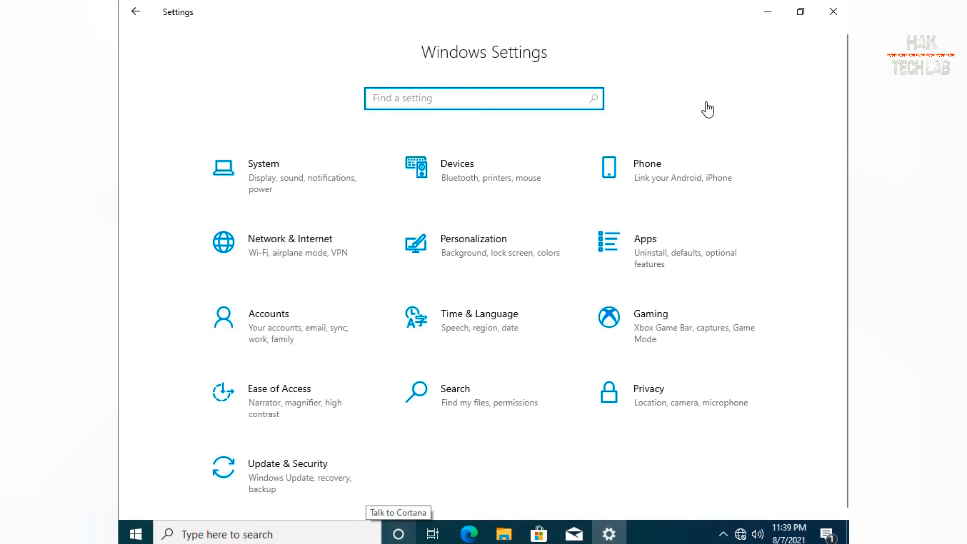
pyautogui.click(276, 177)
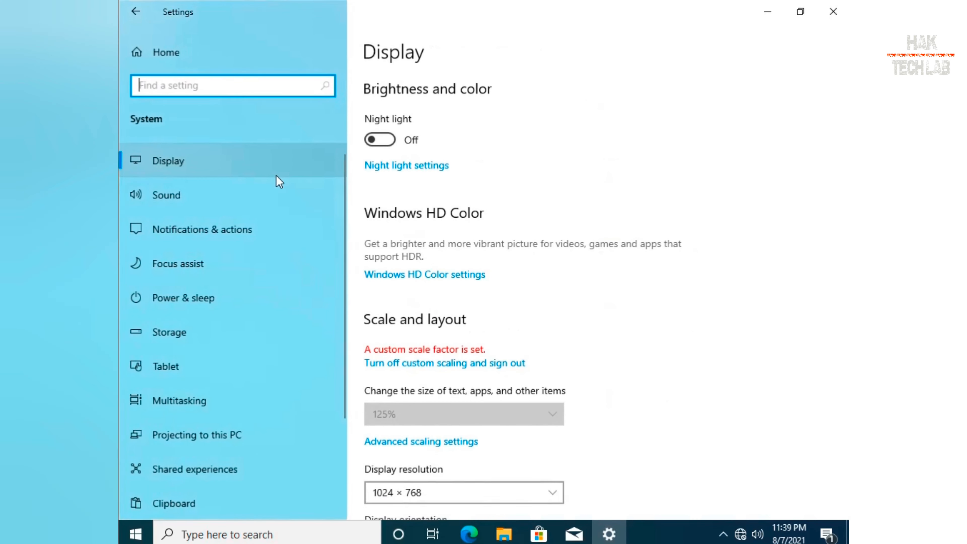
pyautogui.moveTo(343, 227); pyautogui.dragTo(338, 440)
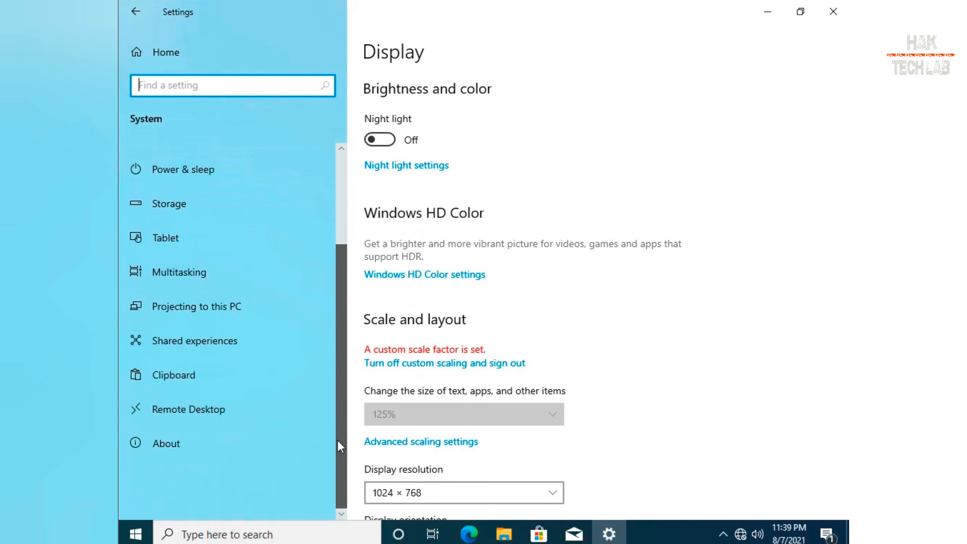
pyautogui.click(215, 451)
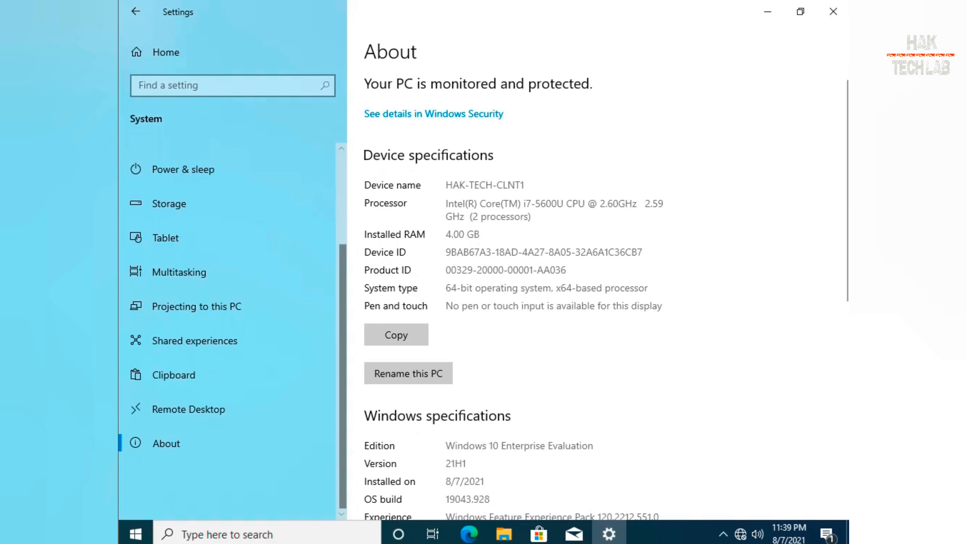
pyautogui.scroll(-10, 844, 213)
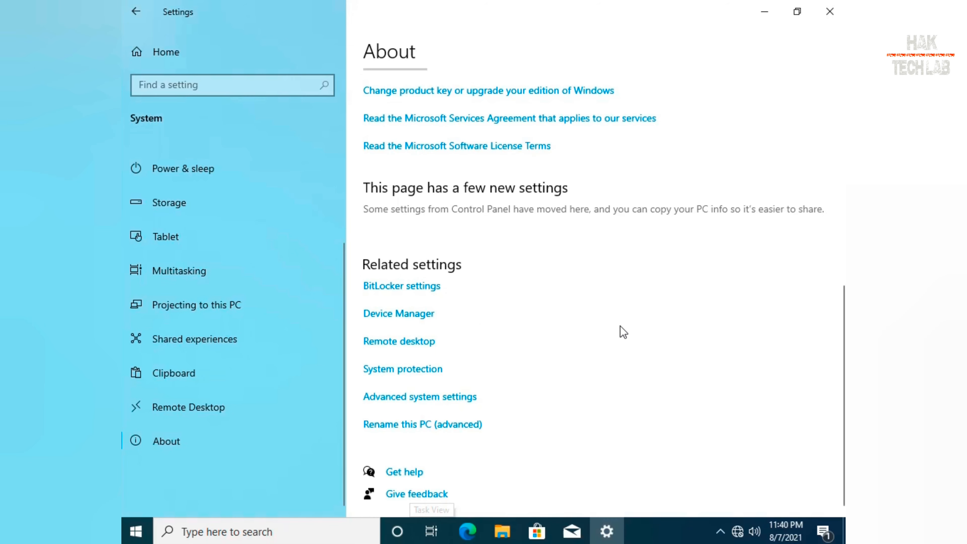
# Change the PC's membership from WORKGROUP to the domain lab.local via advanced system properties.
pyautogui.click(433, 431)
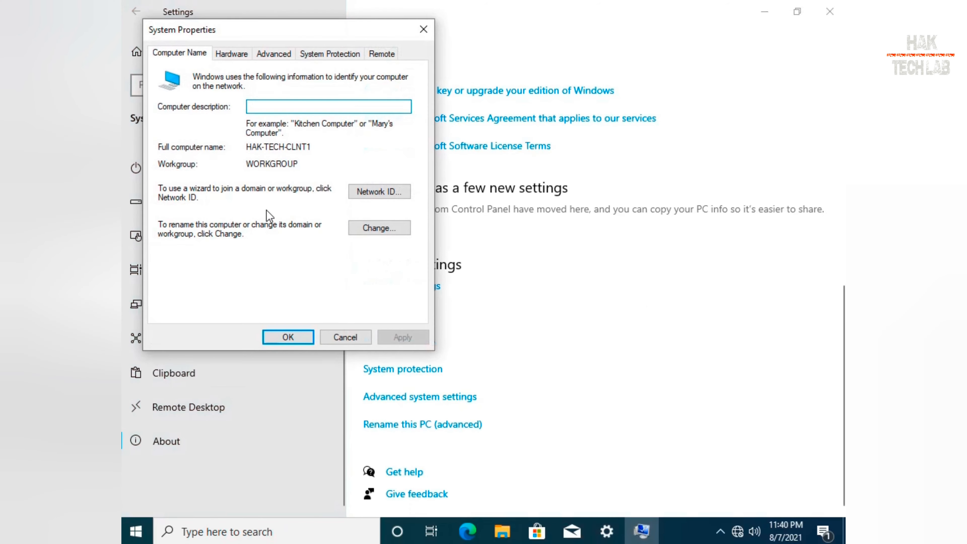
pyautogui.click(386, 231)
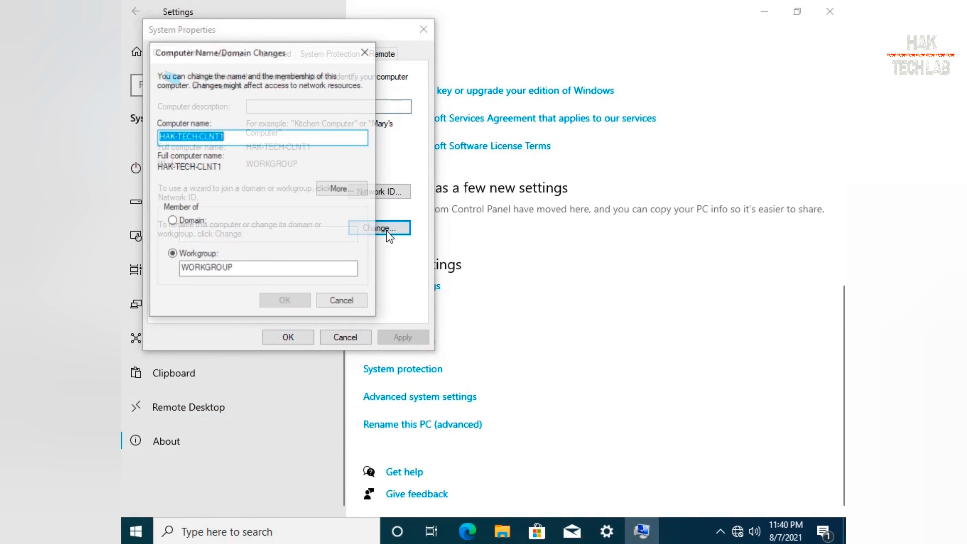
pyautogui.click(190, 221)
pyautogui.click(203, 238)
pyautogui.write('la')
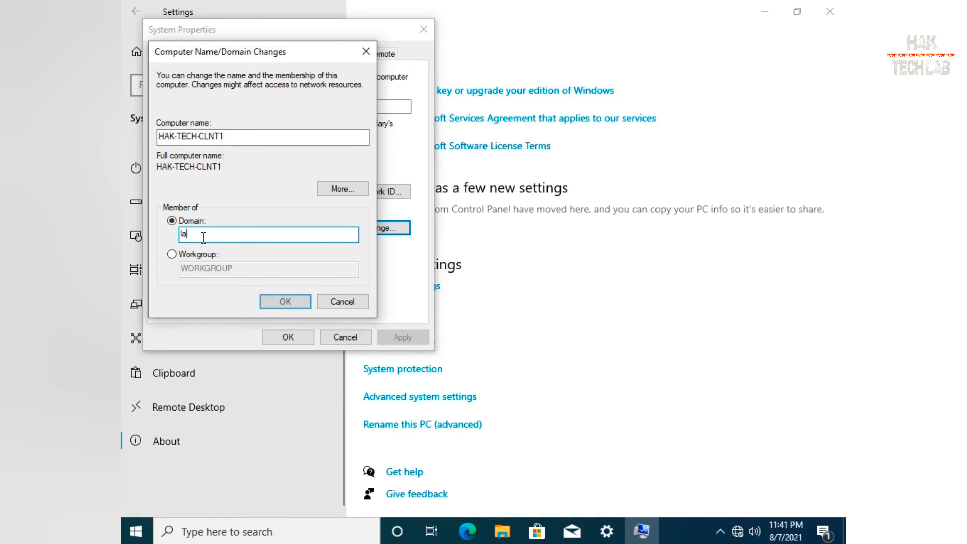
pyautogui.write('b.local')
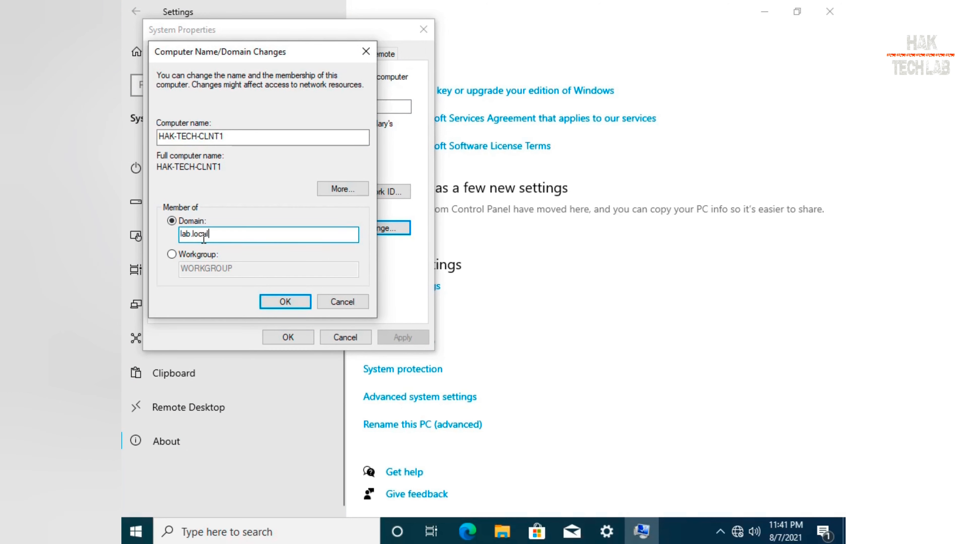
pyautogui.click(284, 302)
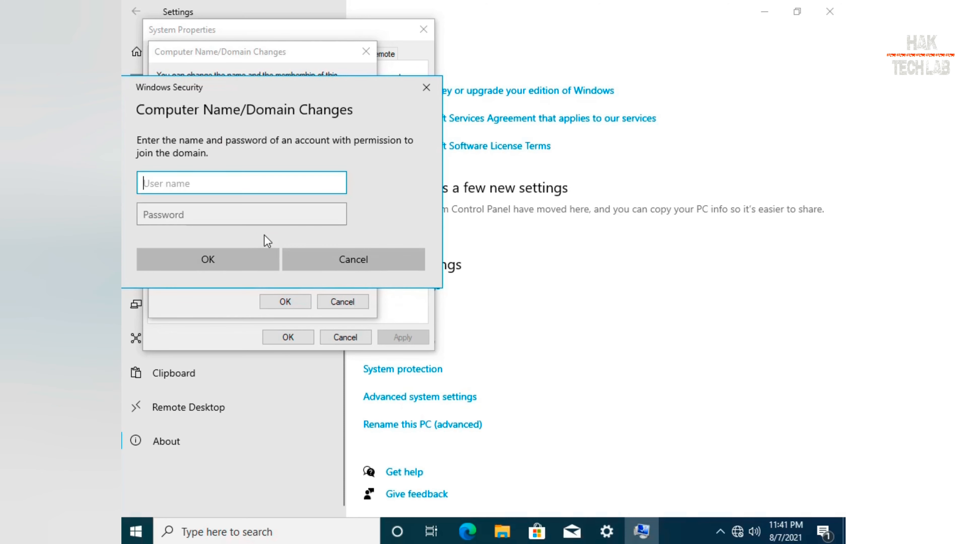
# Authenticate with the lab domain administrator account and its password.
pyautogui.write('lab\\administrator')
pyautogui.press('Tab')
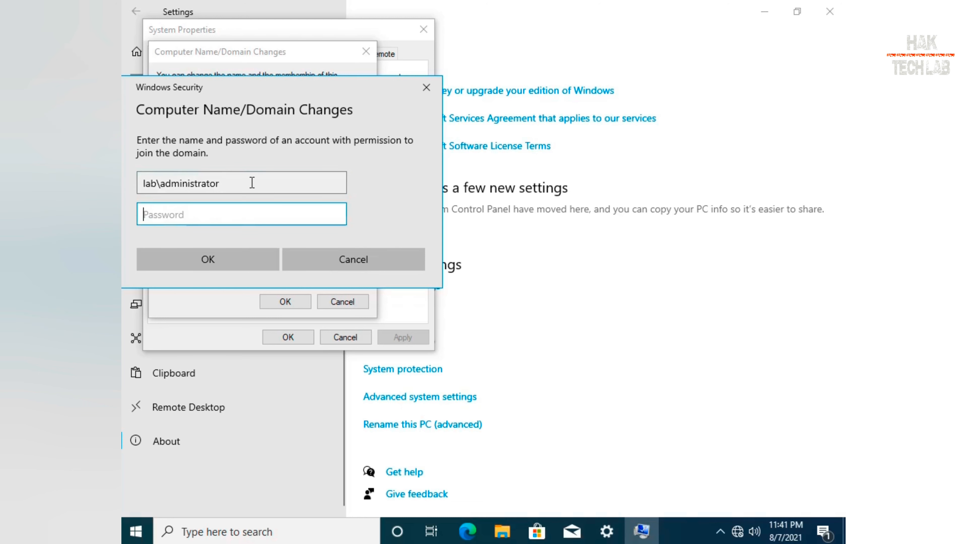
pyautogui.write('P@ssw0rd')
pyautogui.click(236, 263)
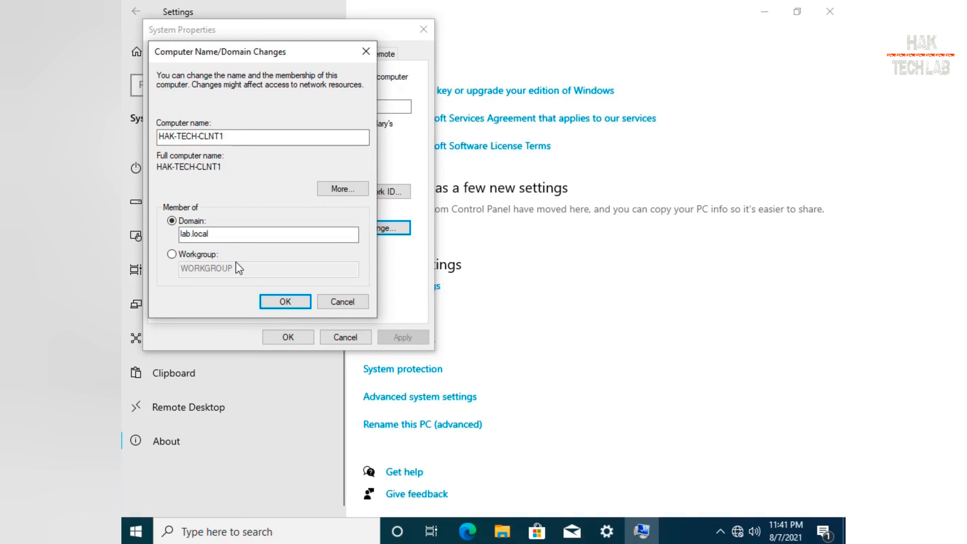
# Acknowledge the welcome to lab.local and restart notices, then restart the computer now.
pyautogui.click(559, 321)
pyautogui.click(564, 286)
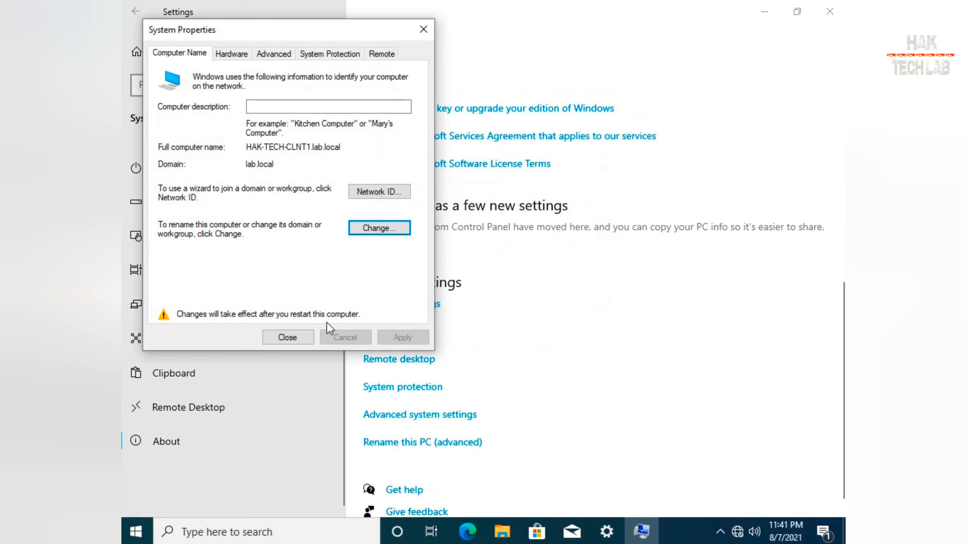
pyautogui.click(303, 335)
pyautogui.click(482, 279)
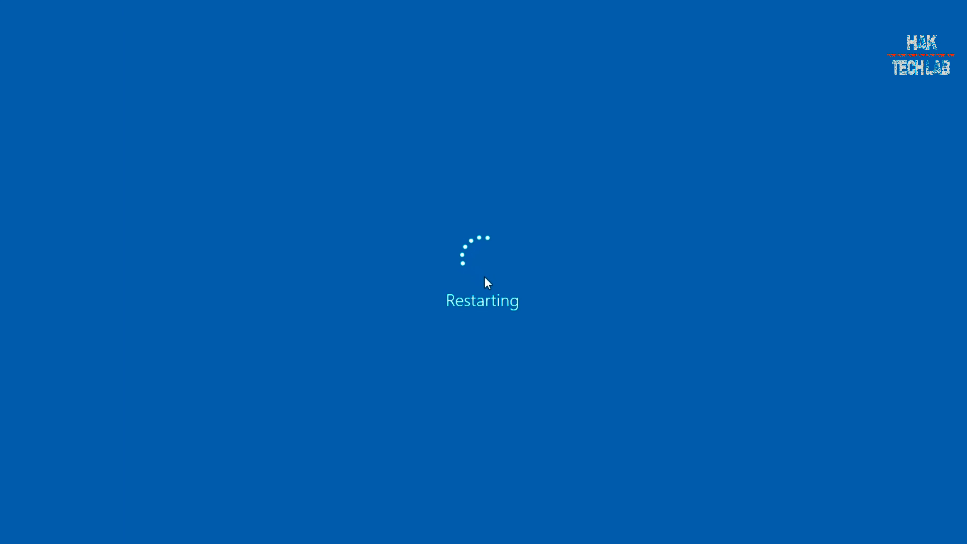